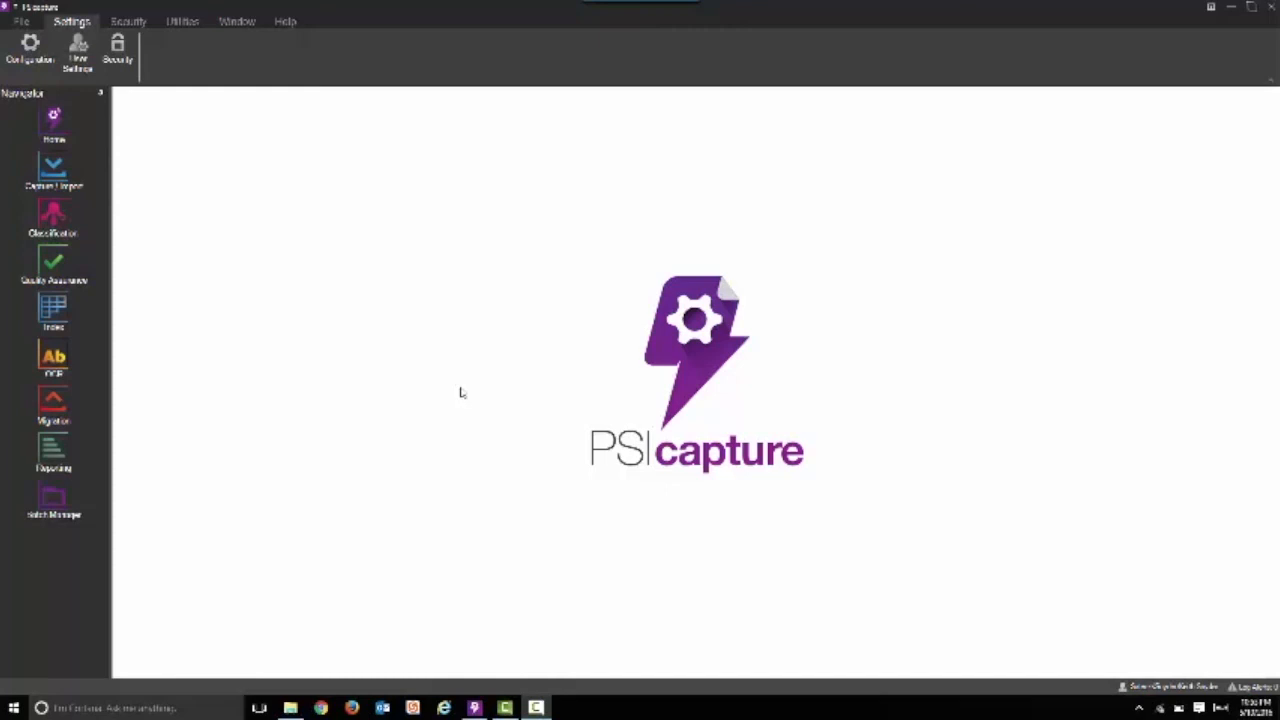
Open the Capture / Import module with the capture profile "110 - AP Table Extraction with ACE".
{"action": "left_click", "coordinate": [43, 181]}
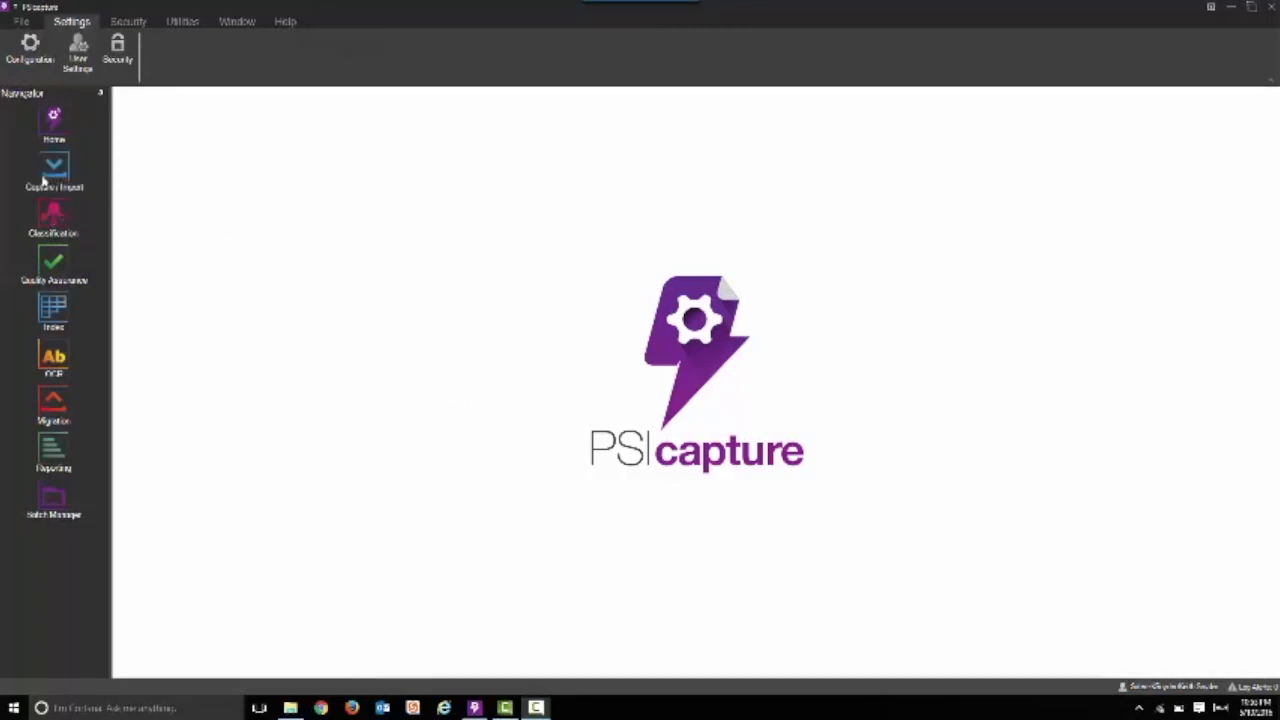
{"action": "left_click", "coordinate": [43, 181]}
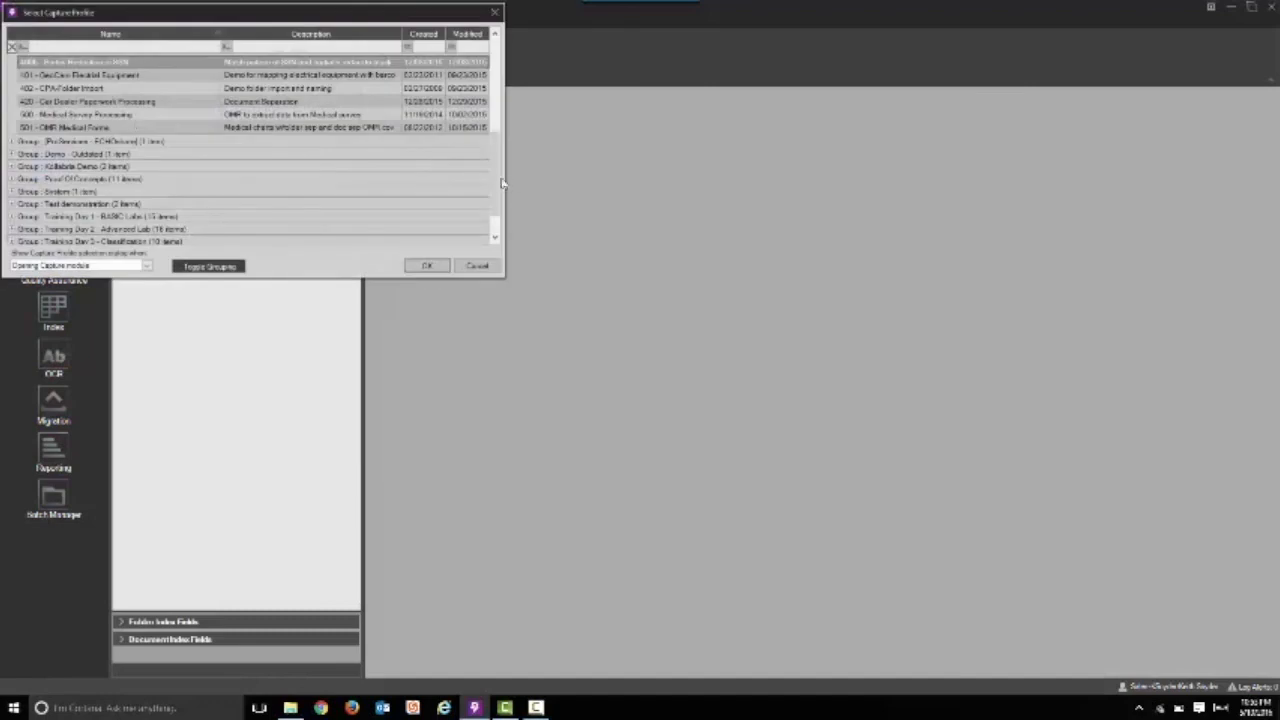
{"action": "left_click_drag", "start_coordinate": [494, 172], "coordinate": [494, 82]}
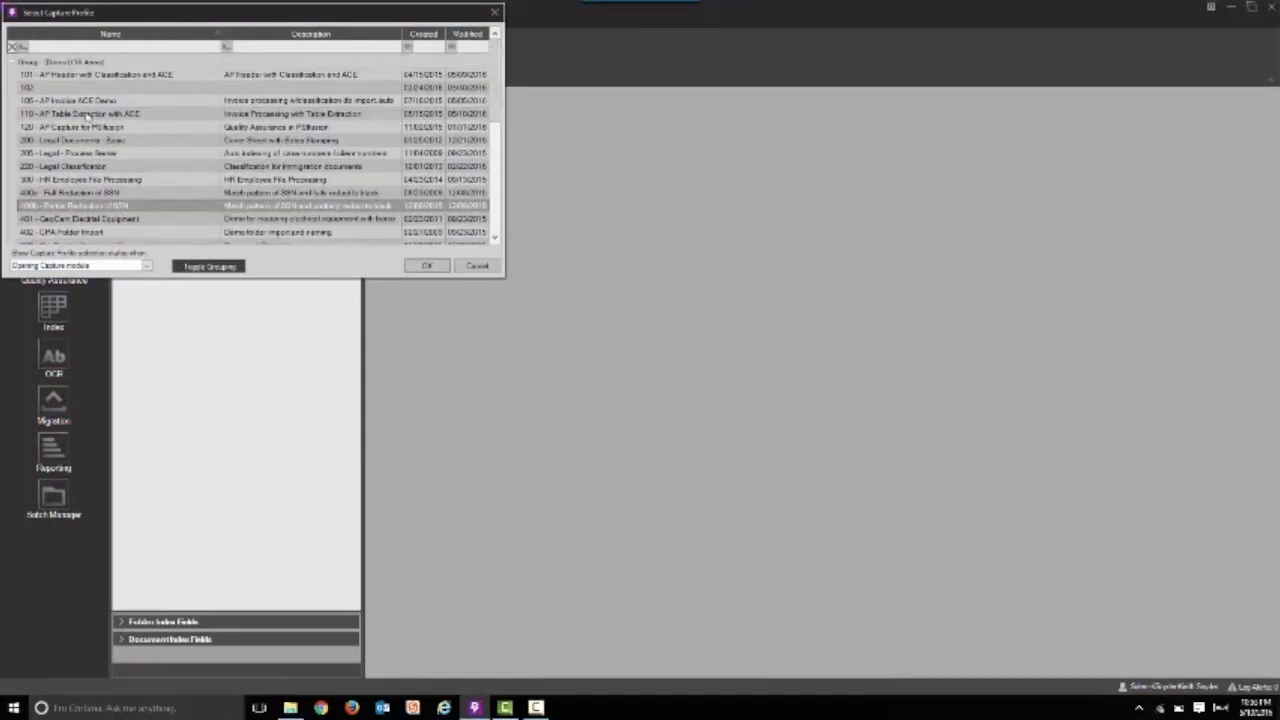
{"action": "left_click", "coordinate": [88, 115]}
{"action": "left_click", "coordinate": [428, 267]}
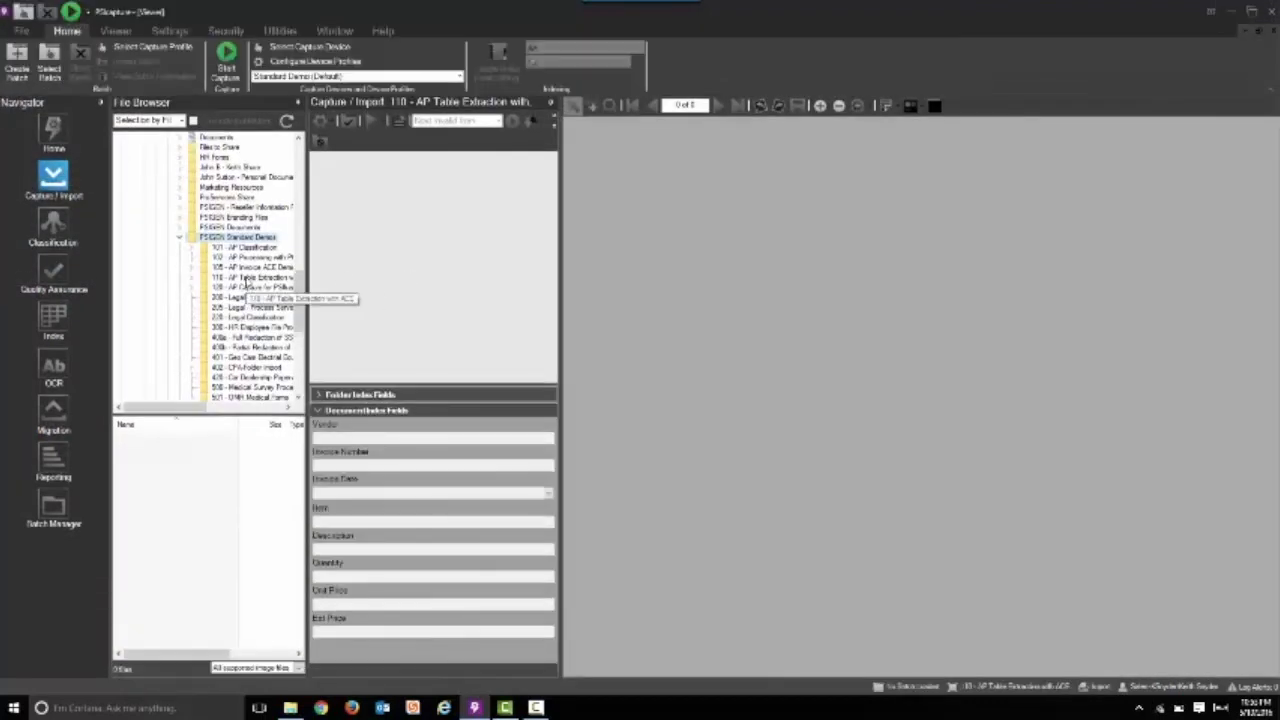
Import the first file from the "110 - AP Table Extraction with ACE" folder into a new batch, and close the batch to advance it to classification.
{"action": "left_click", "coordinate": [246, 279]}
{"action": "left_click", "coordinate": [186, 438]}
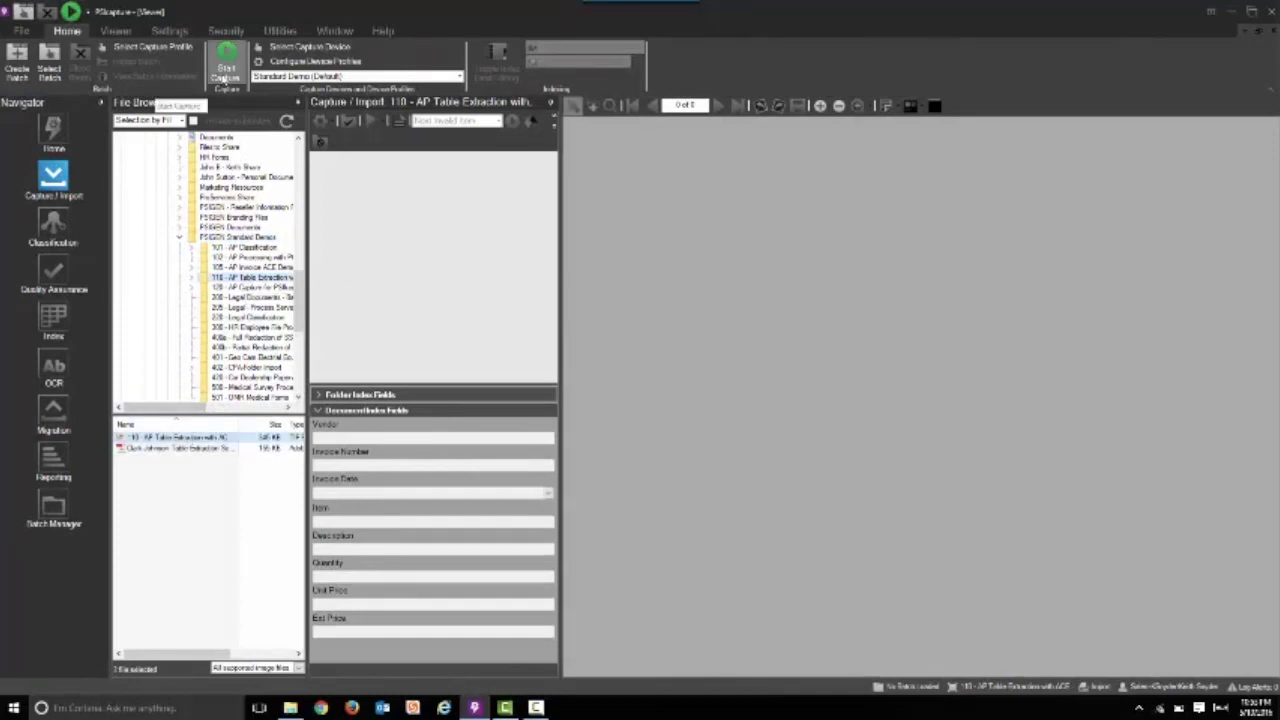
{"action": "left_click", "coordinate": [230, 64]}
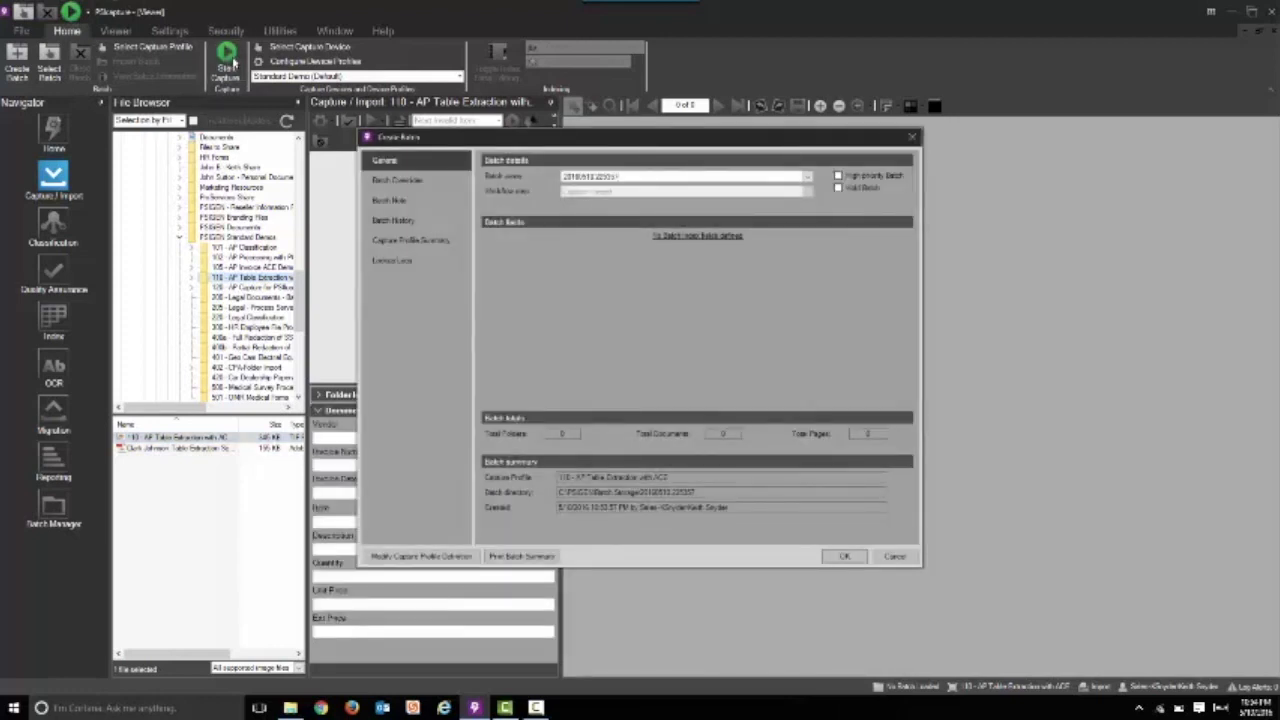
{"action": "key", "text": "Return"}
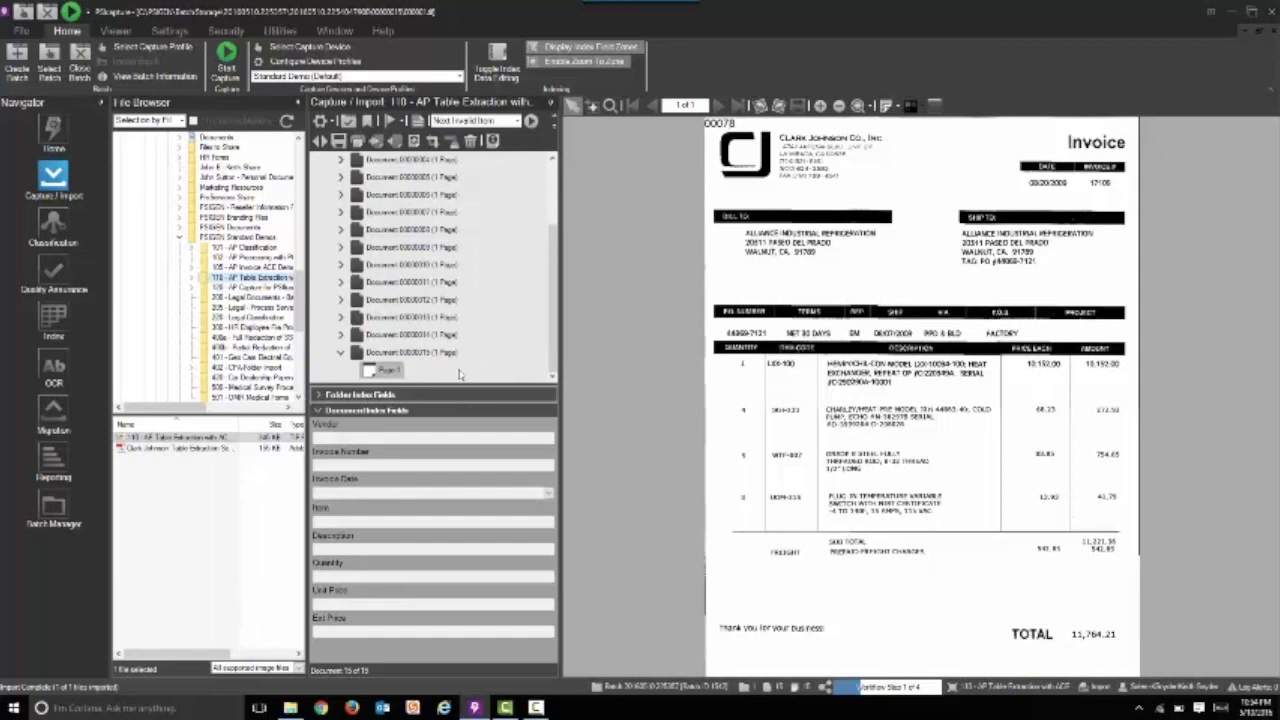
{"action": "left_click", "coordinate": [79, 62]}
{"action": "left_click", "coordinate": [707, 397]}
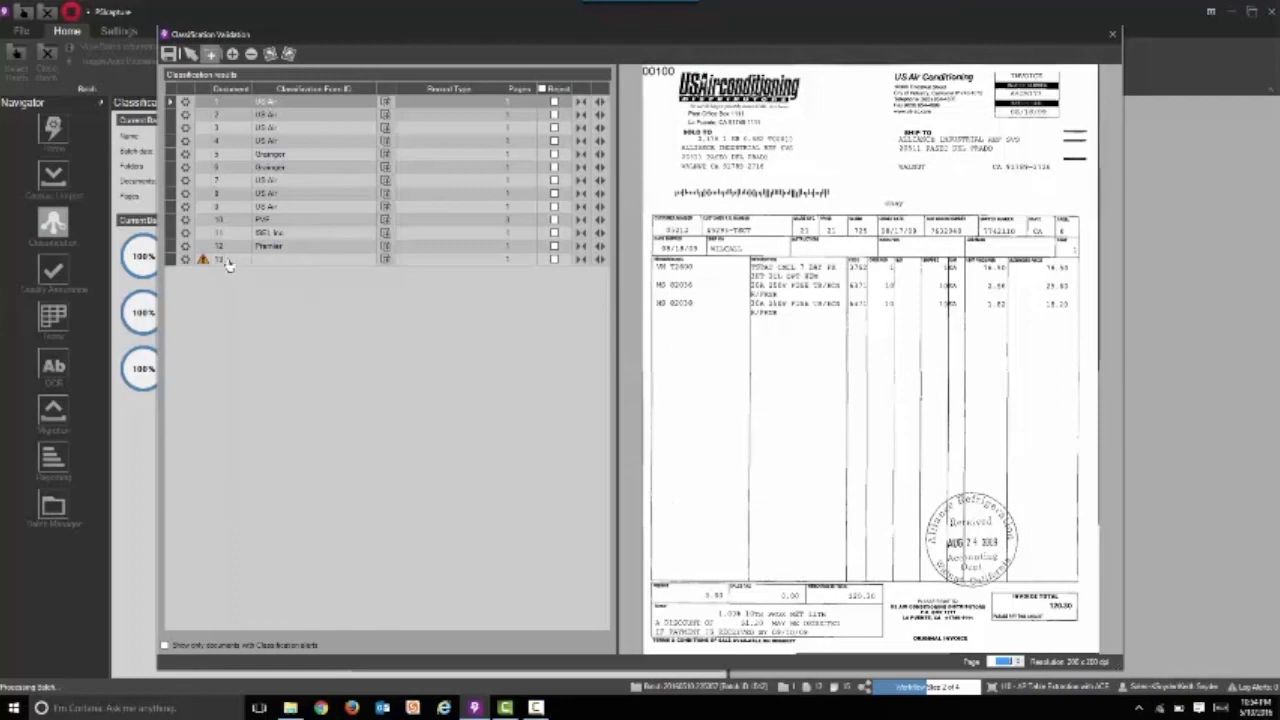
Open the accelerated classification configuration for the unclassified document 13, the Clark Johnson Co invoice.
{"action": "left_click", "coordinate": [170, 264]}
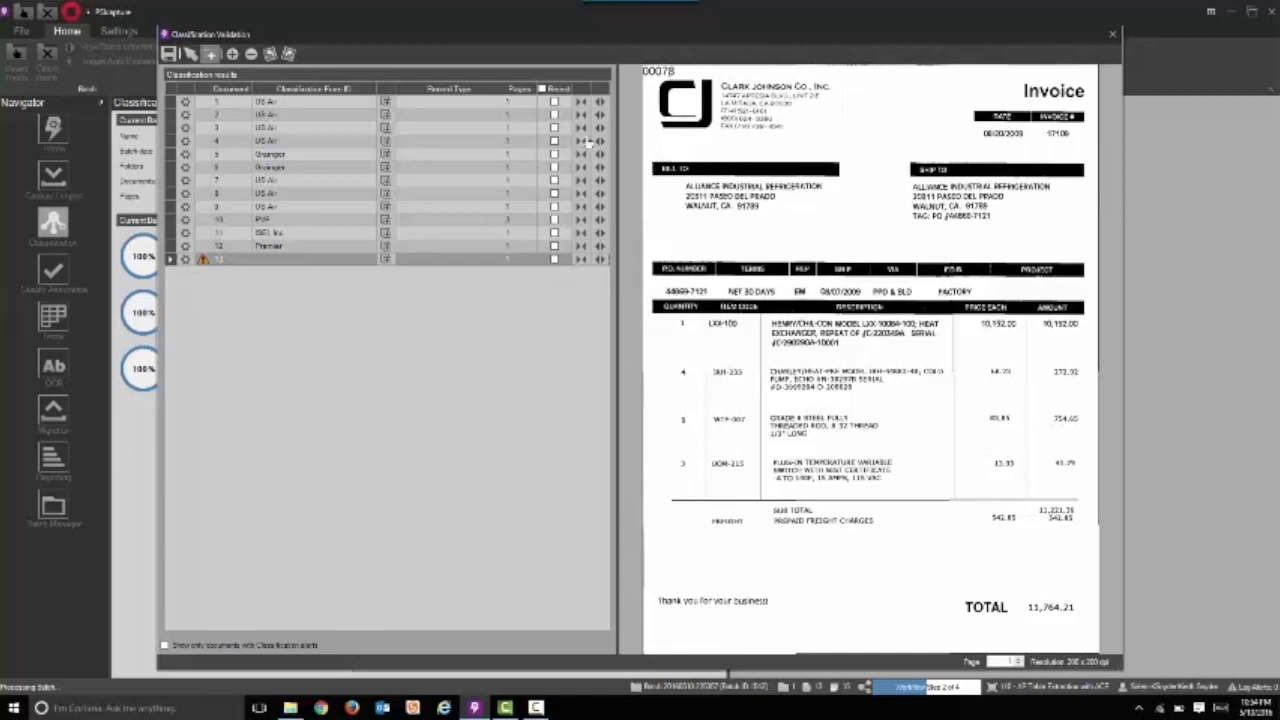
{"action": "left_click", "coordinate": [371, 260]}
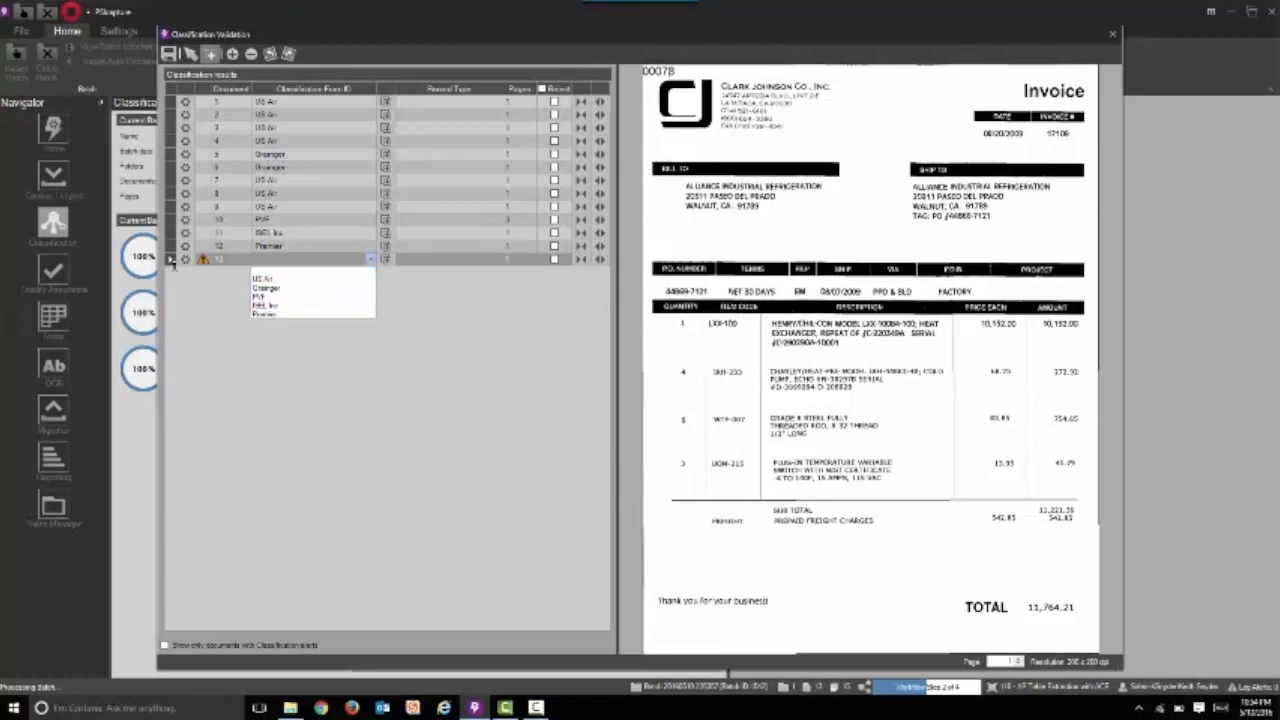
{"action": "left_click", "coordinate": [182, 267]}
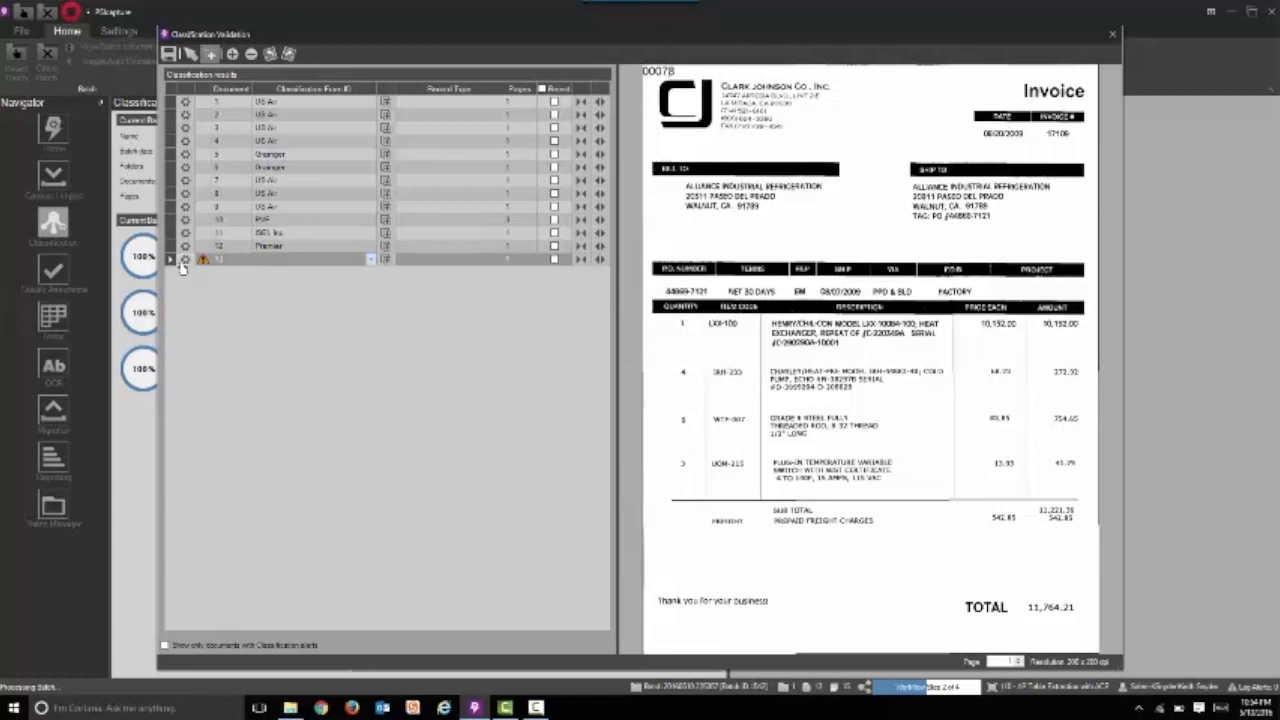
{"action": "left_click", "coordinate": [182, 265]}
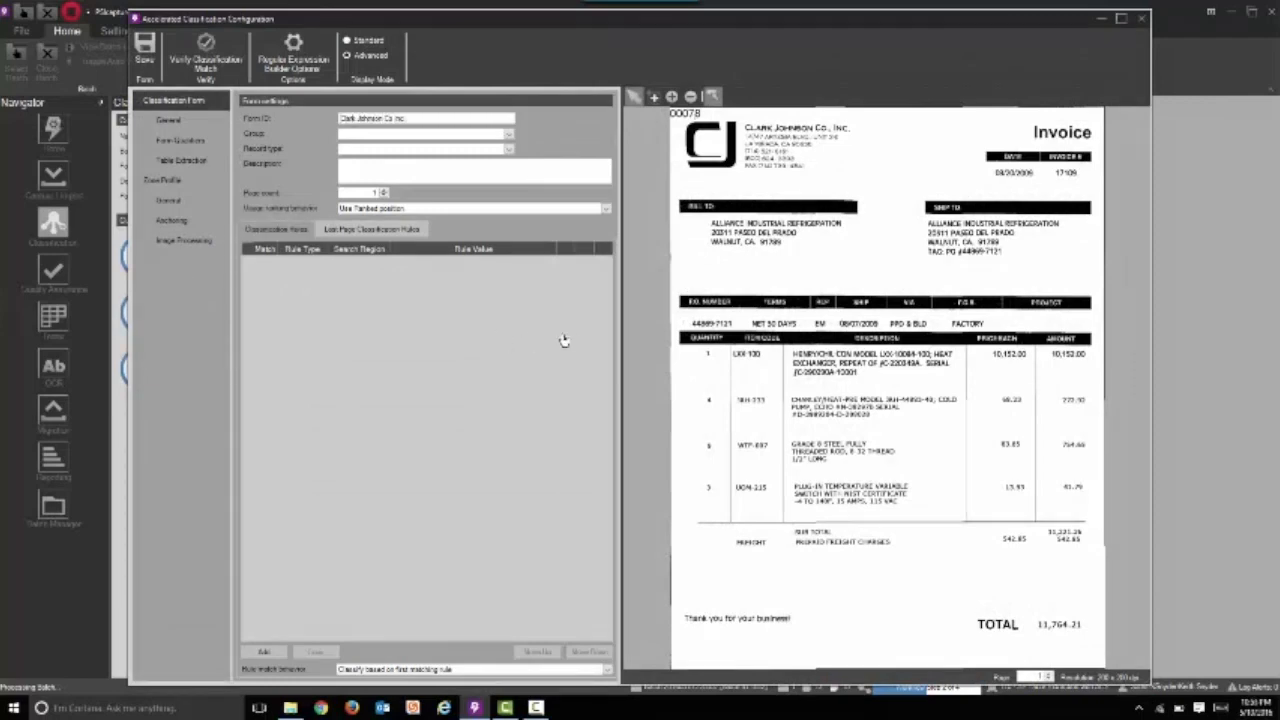
Add OCR text classification rules from the vendor's phone line and company name, plus a last-page rule from "Thank you for your business!".
{"action": "left_click", "coordinate": [771, 165]}
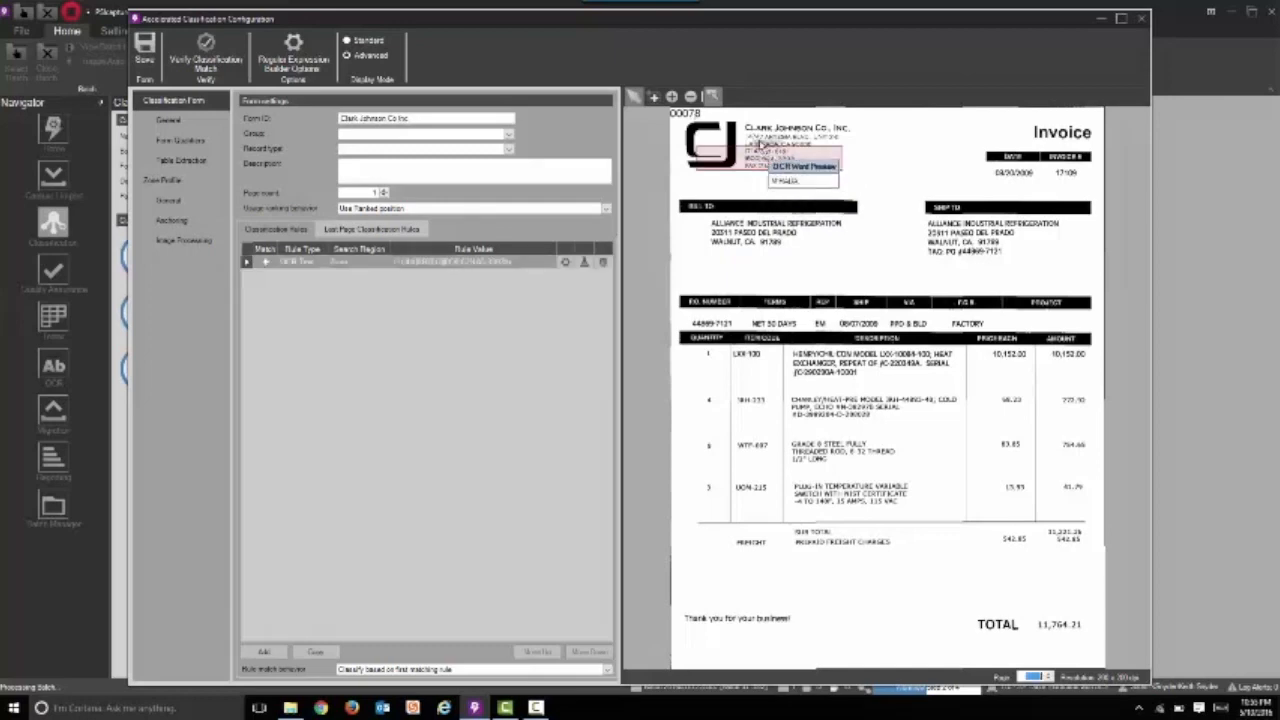
{"action": "left_click_drag", "start_coordinate": [770, 131], "coordinate": [848, 136]}
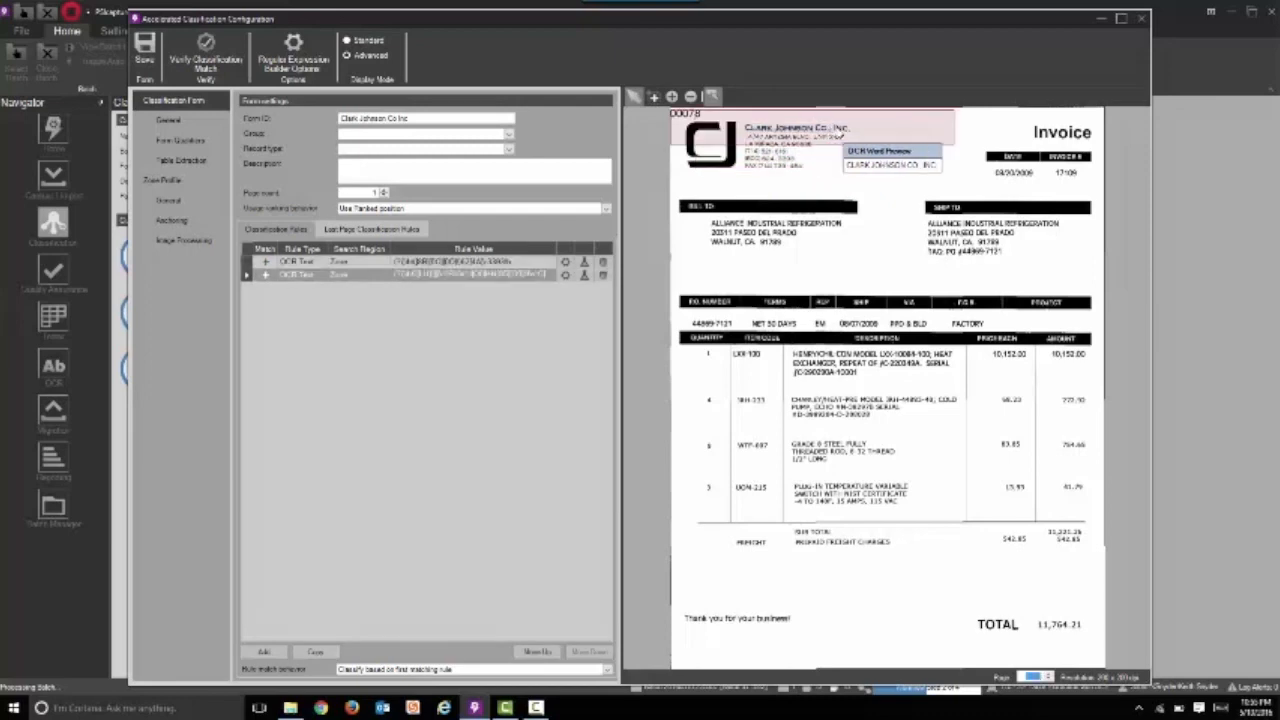
{"action": "left_click", "coordinate": [387, 230]}
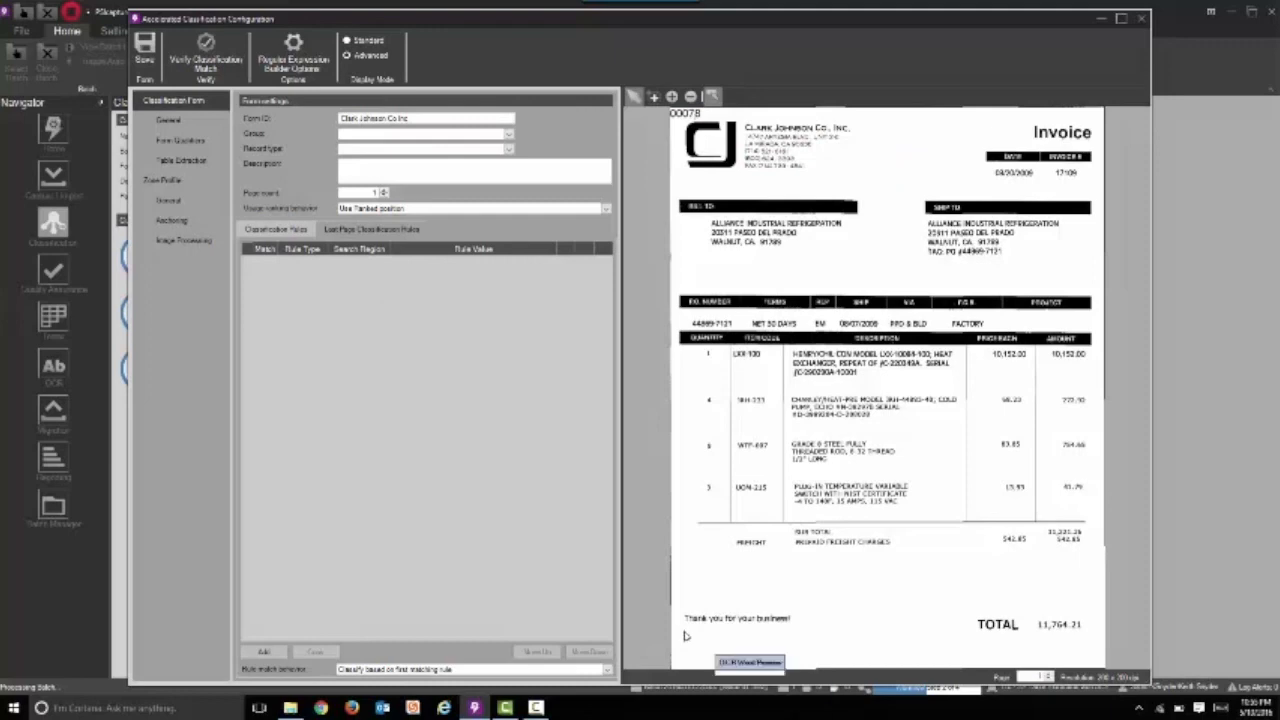
{"action": "left_click_drag", "start_coordinate": [684, 628], "coordinate": [769, 626]}
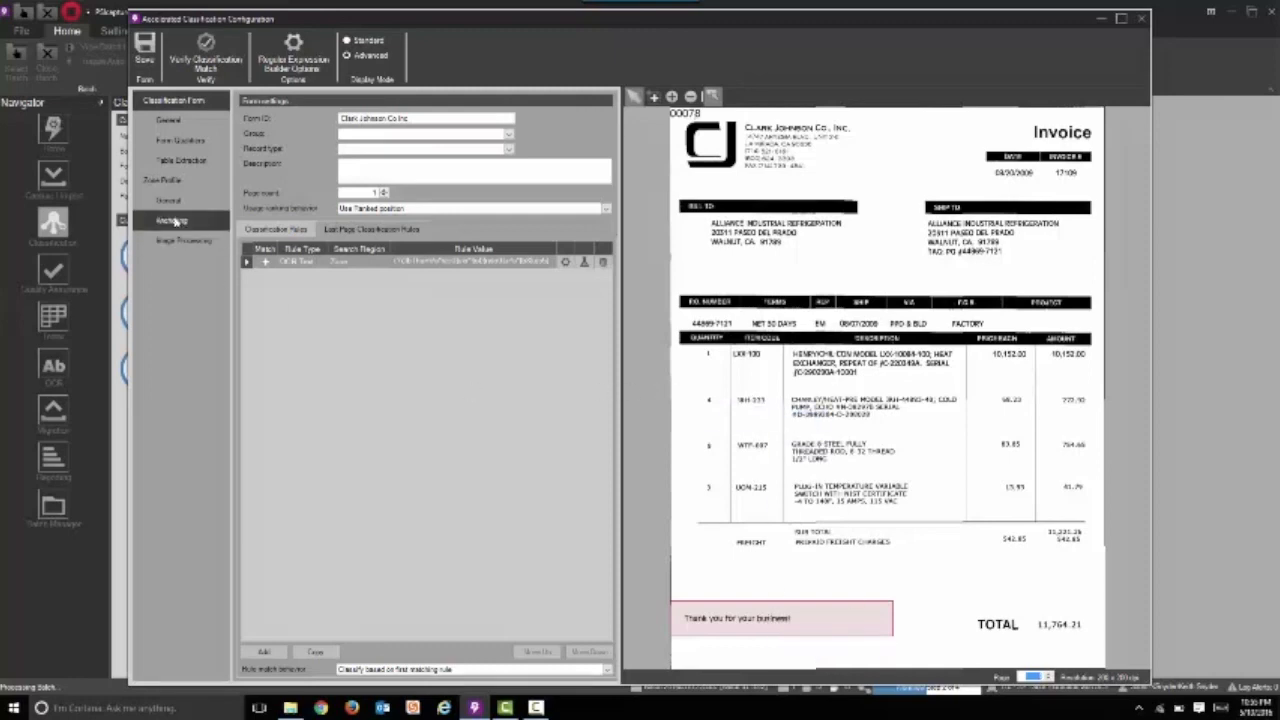
Examine the zone profile's Invoice Number smart zone, including its anchor expression and the child zone around the number on the invoice.
{"action": "left_click", "coordinate": [170, 182]}
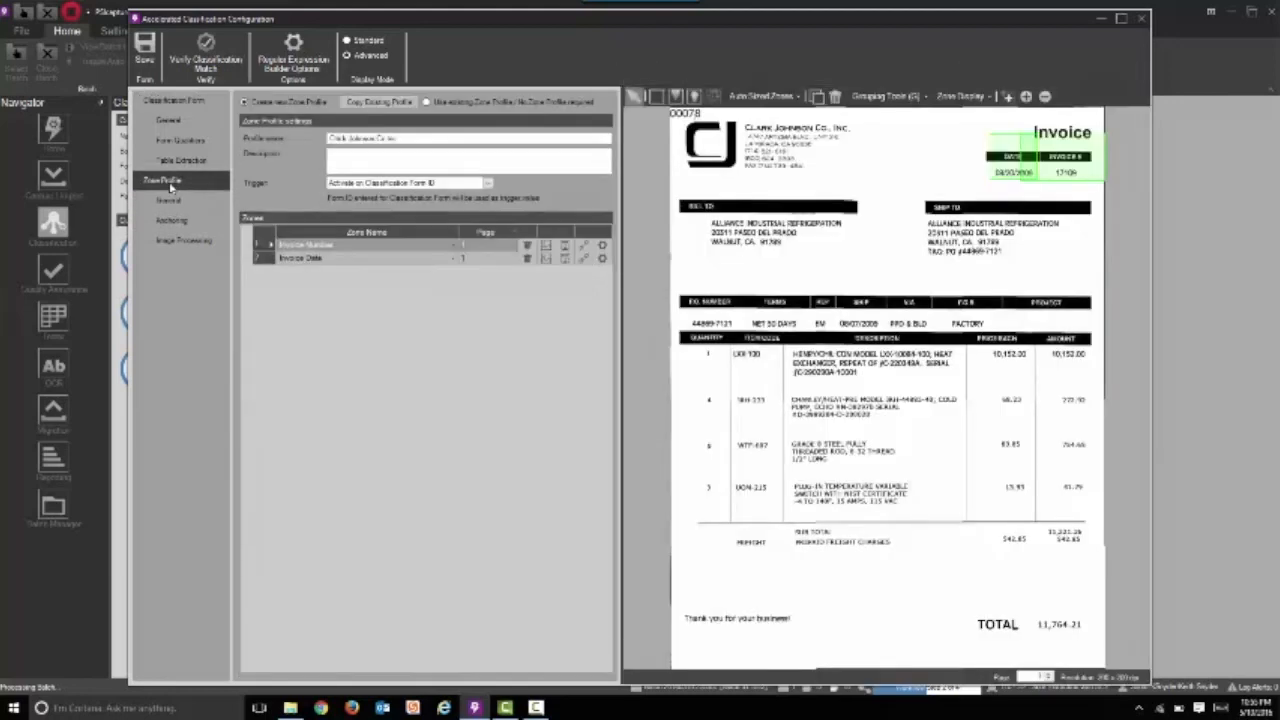
{"action": "double_click", "coordinate": [1090, 175]}
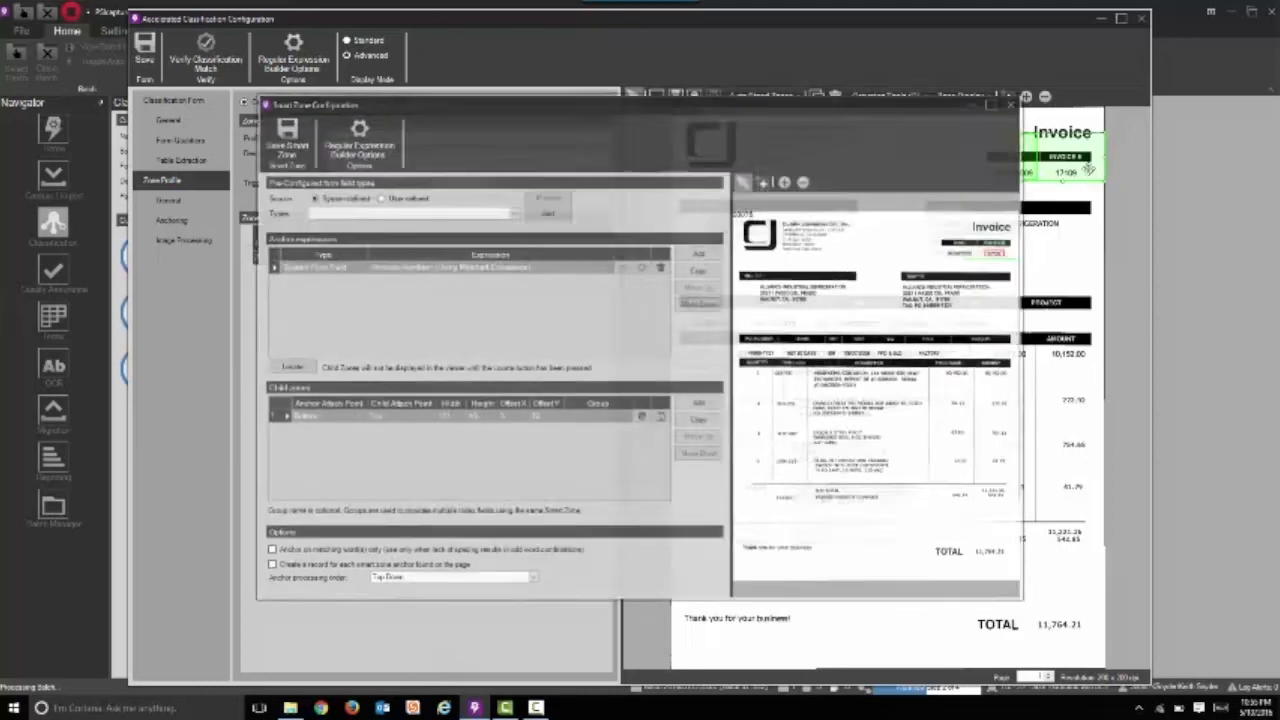
{"action": "left_click", "coordinate": [764, 183]}
{"action": "left_click_drag", "start_coordinate": [911, 219], "coordinate": [1034, 280]}
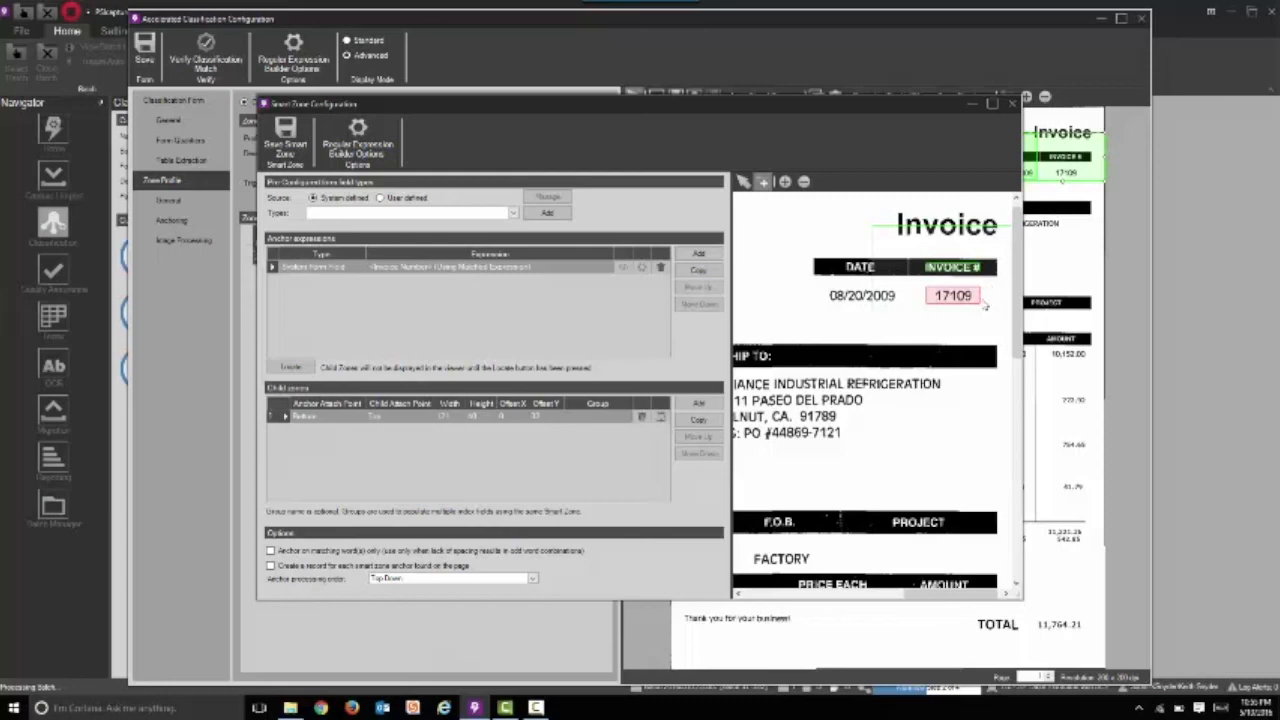
{"action": "left_click", "coordinate": [1012, 104]}
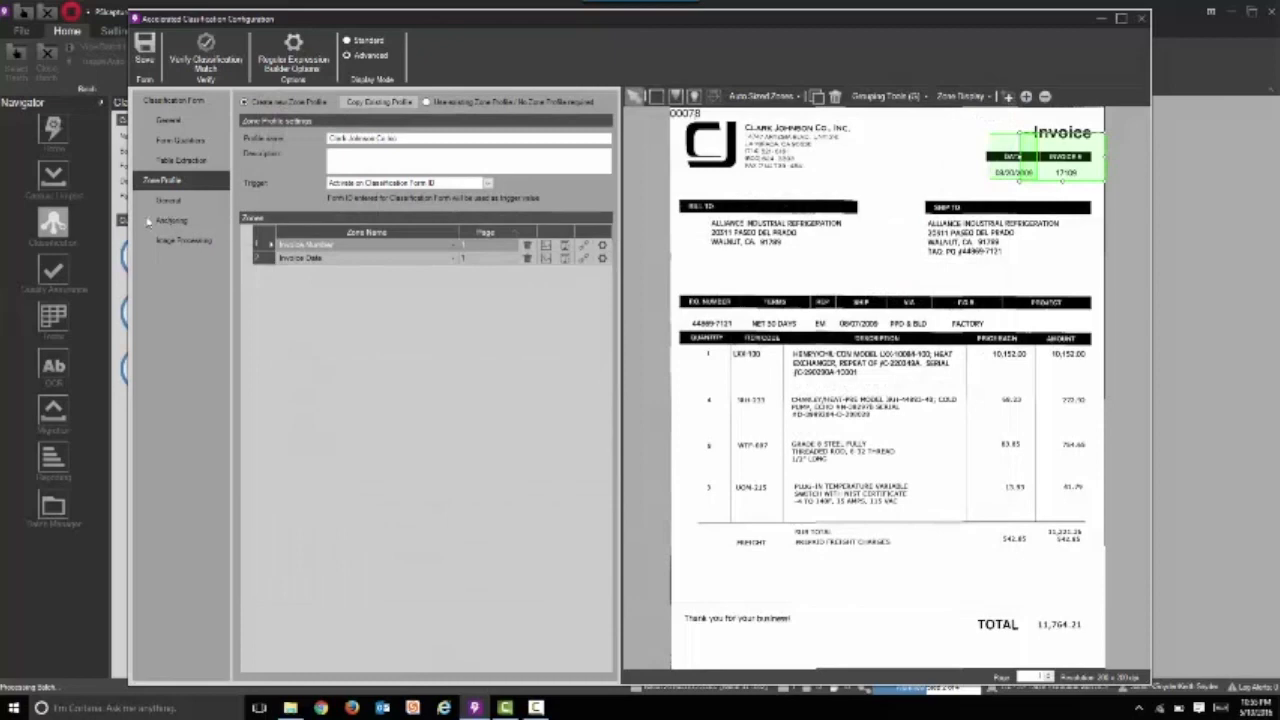
Enable table extraction for the form and add QUANTITY and ITEM CODE line item columns from the invoice's table header.
{"action": "left_click", "coordinate": [176, 162]}
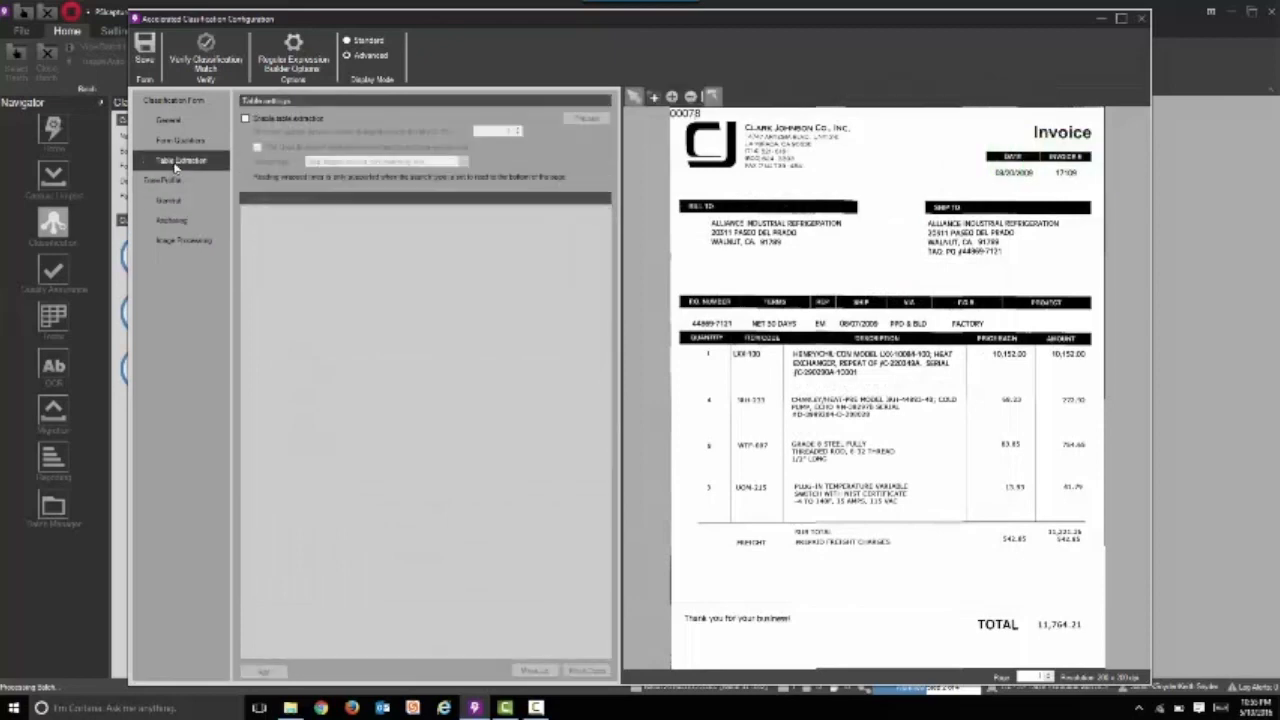
{"action": "left_click", "coordinate": [245, 119]}
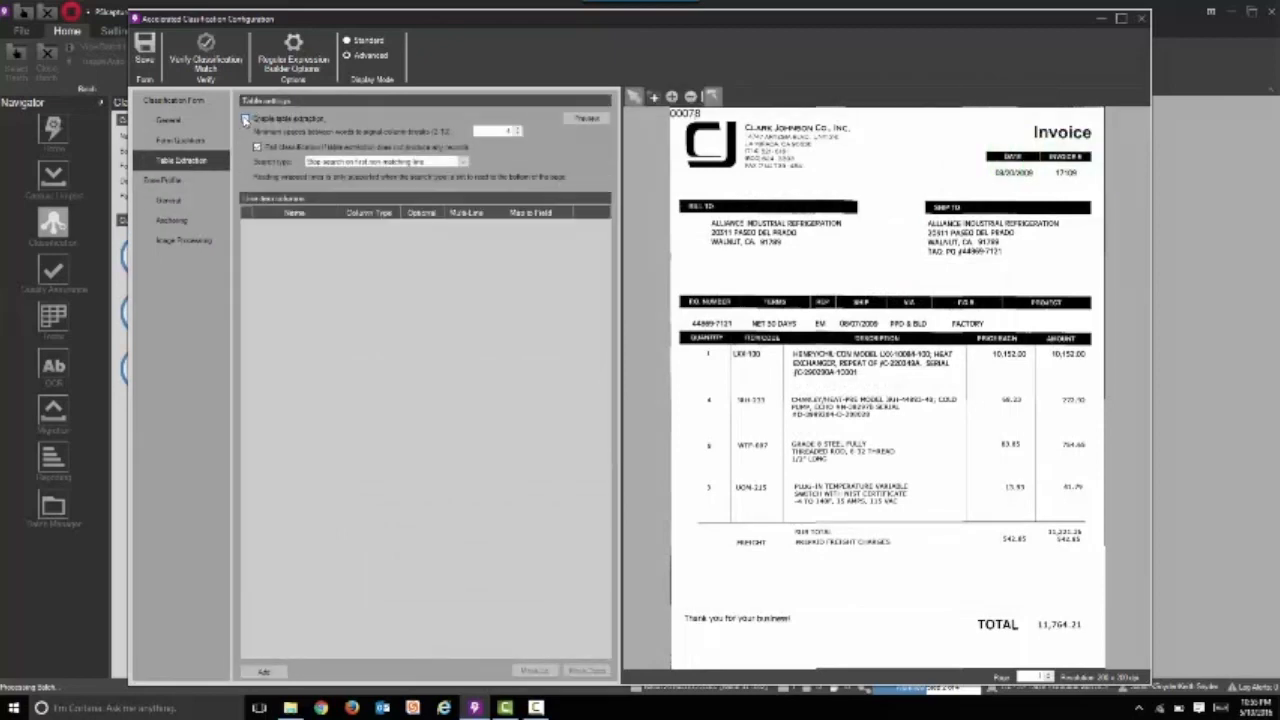
{"action": "left_click", "coordinate": [706, 342]}
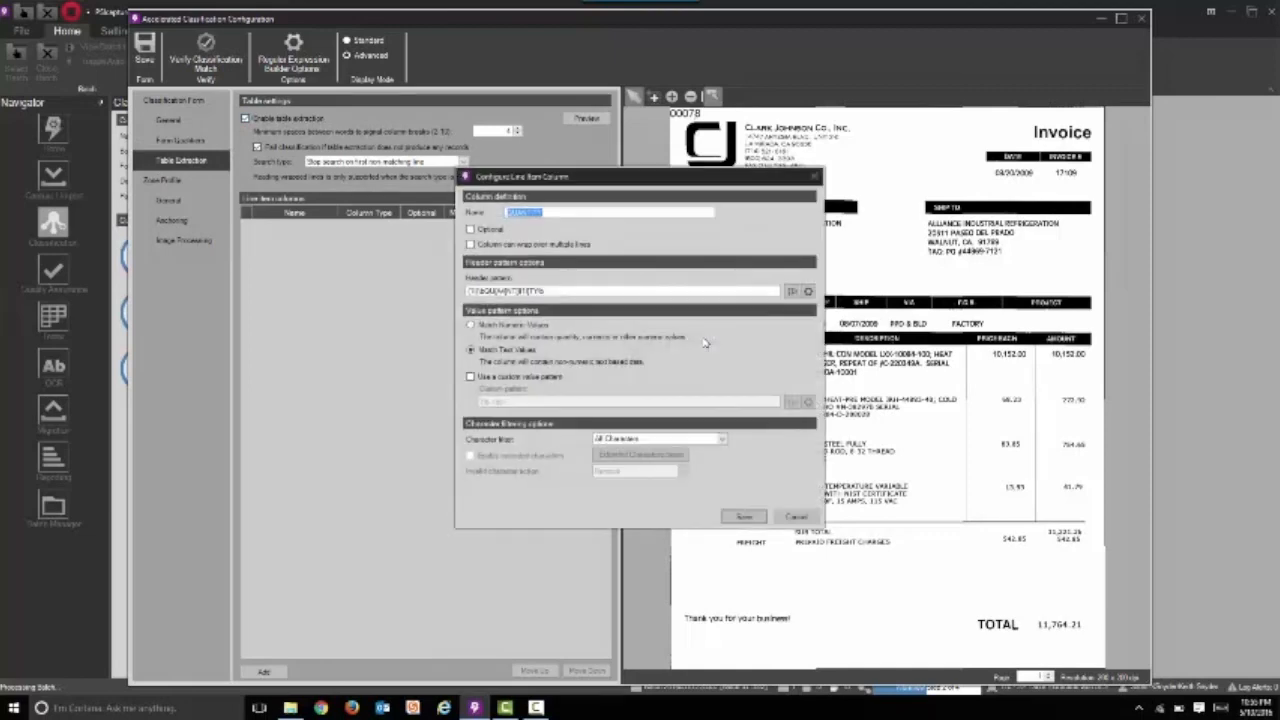
{"action": "left_click", "coordinate": [738, 515]}
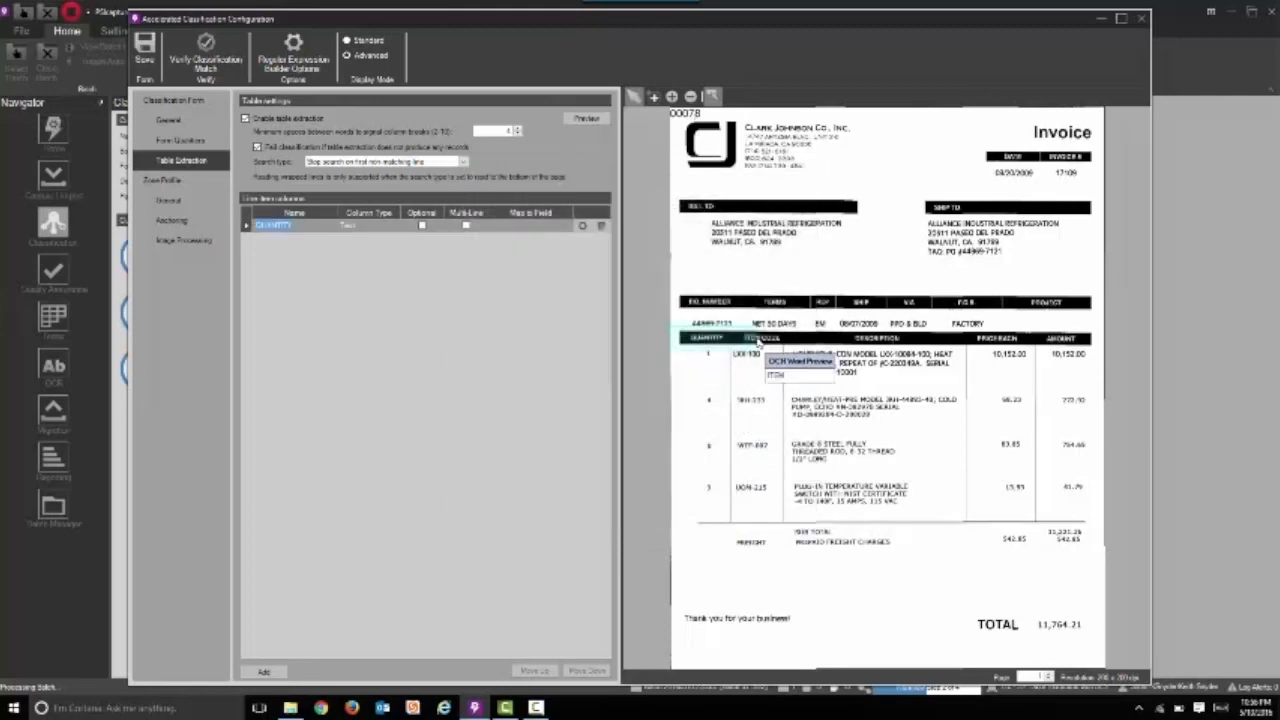
{"action": "left_click", "coordinate": [768, 341]}
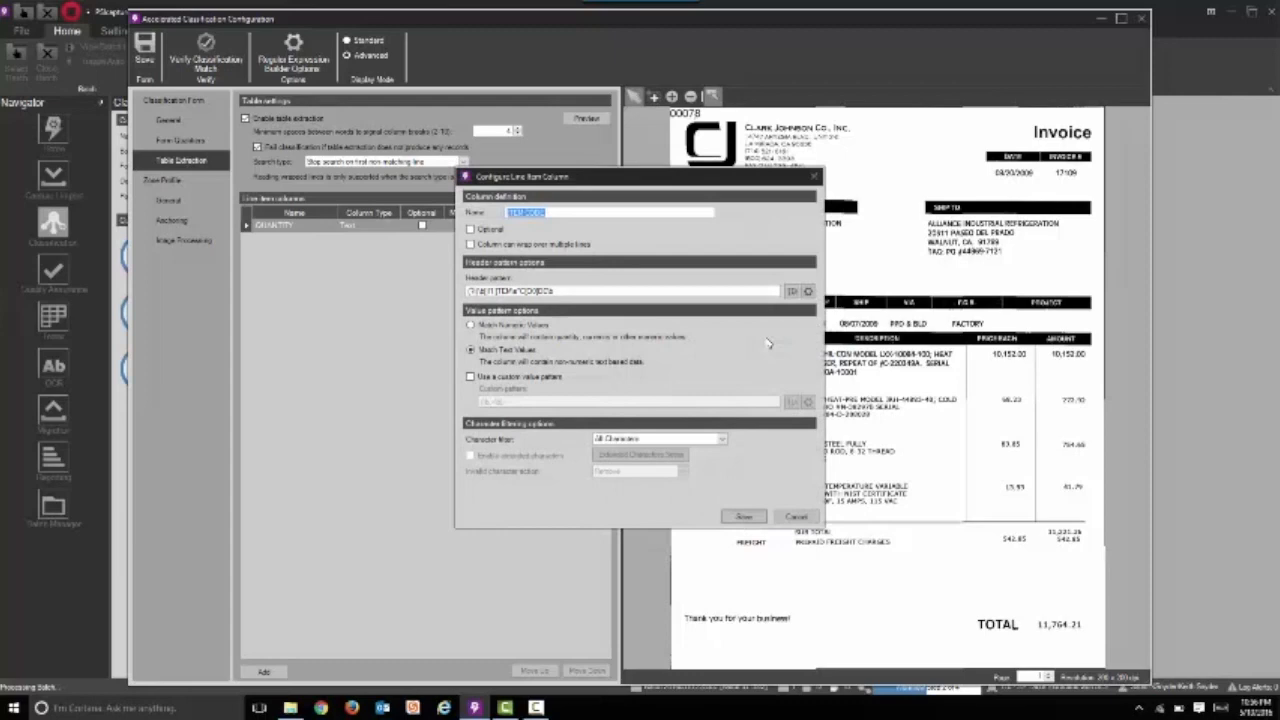
{"action": "left_click", "coordinate": [743, 517]}
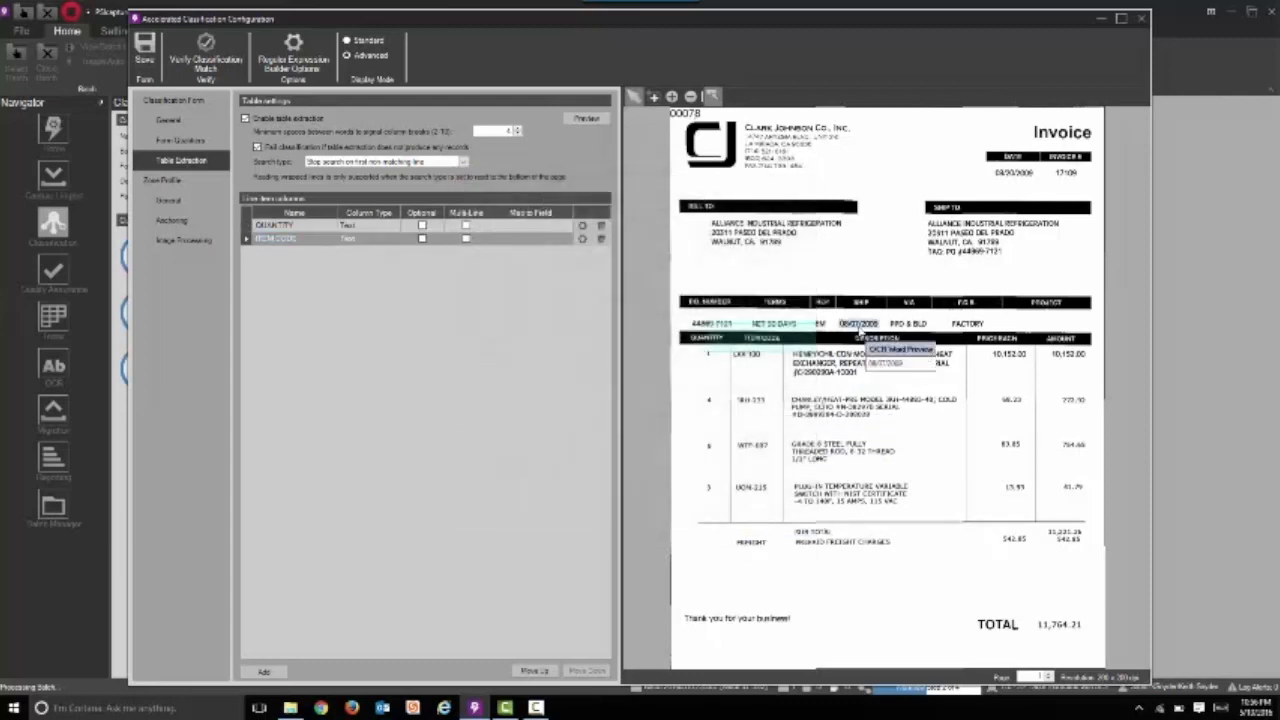
Add DESCRIPTION, PRICE EACH and AMOUNT line item columns from the invoice's table header.
{"action": "left_click", "coordinate": [866, 343]}
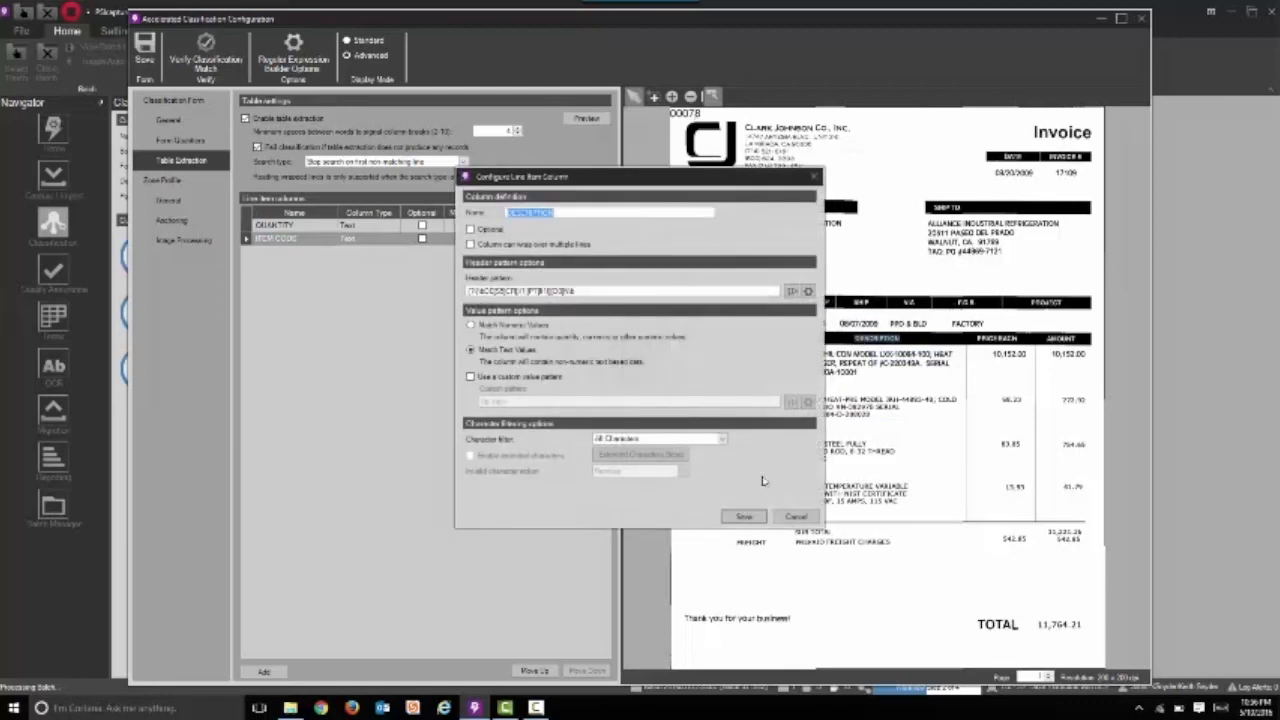
{"action": "left_click", "coordinate": [743, 517]}
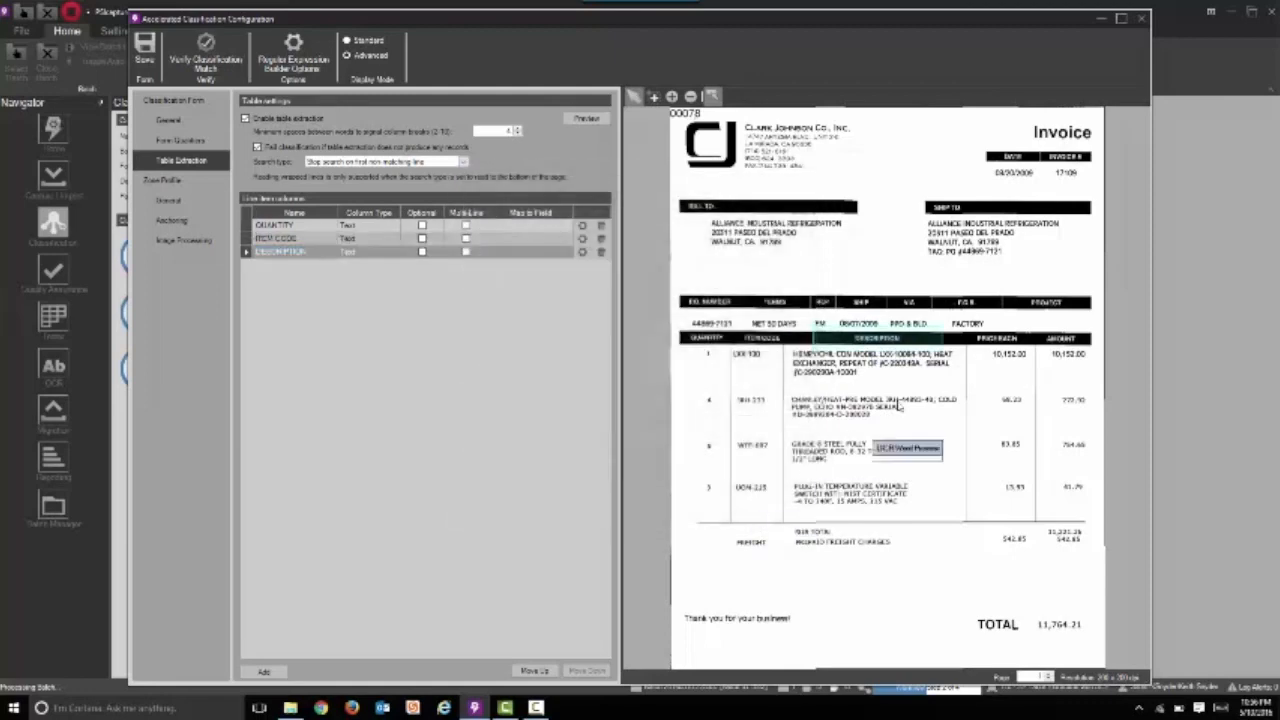
{"action": "left_click", "coordinate": [1008, 342]}
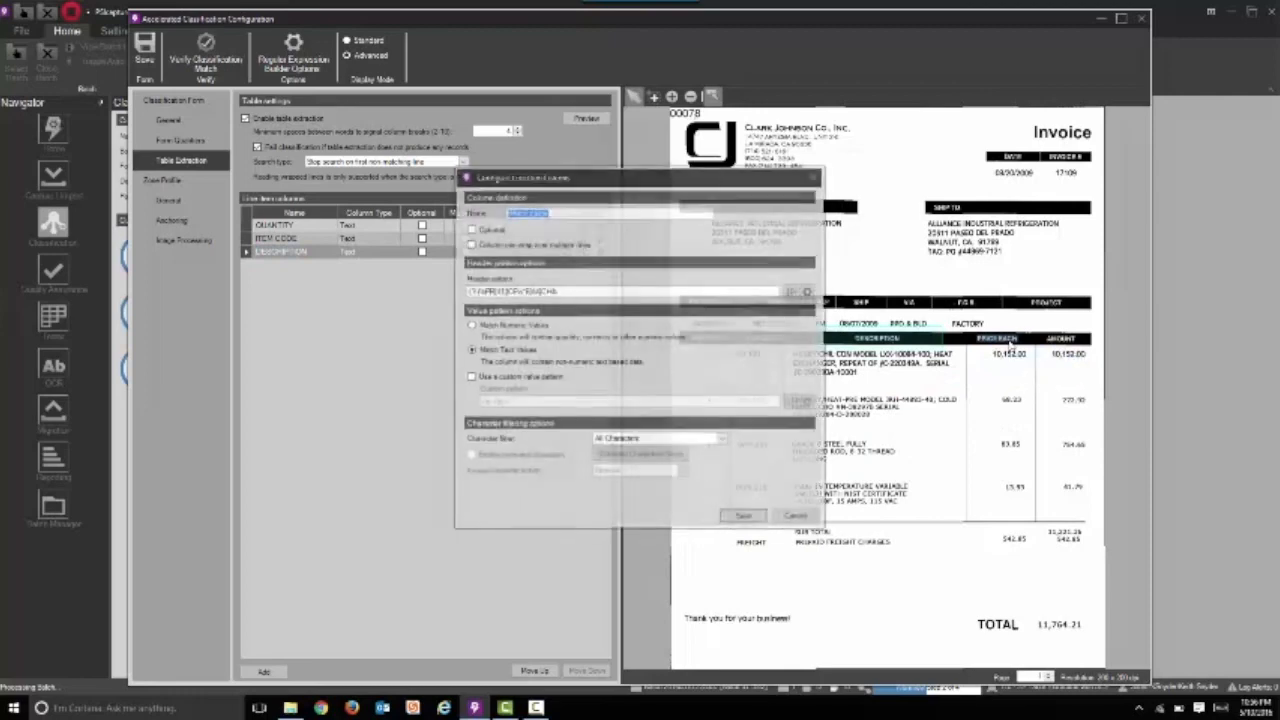
{"action": "left_click", "coordinate": [758, 518]}
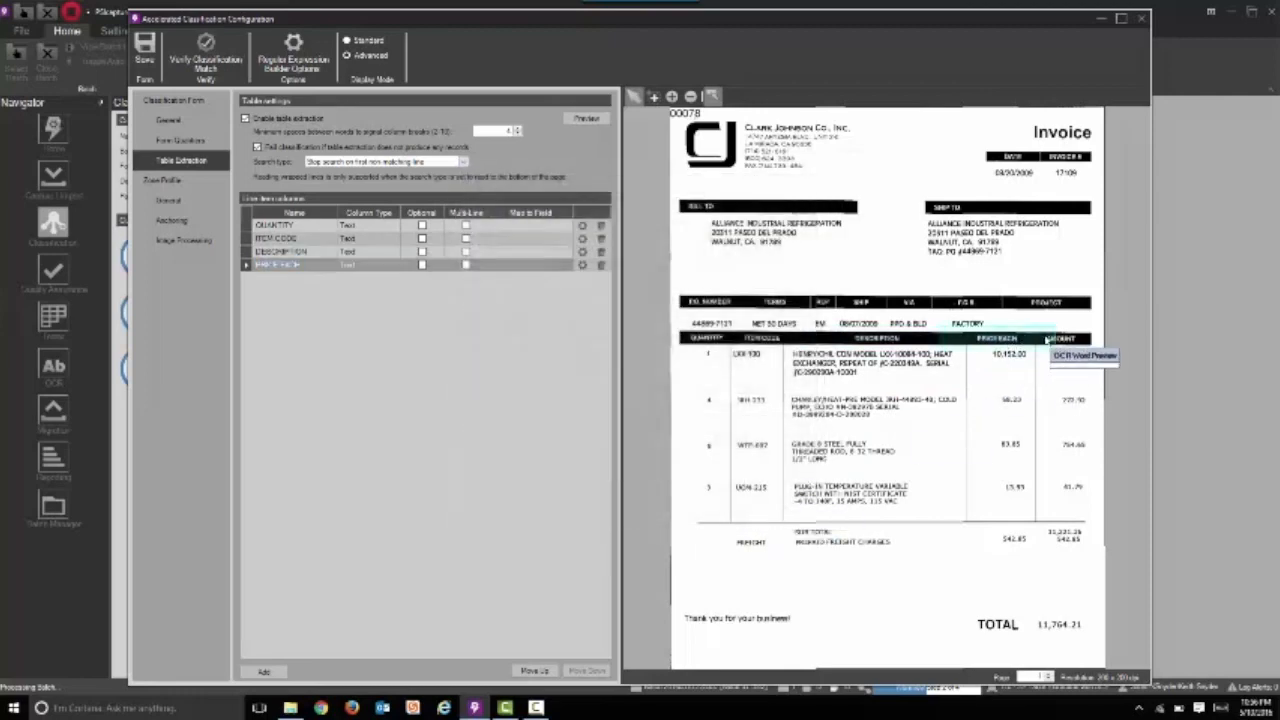
{"action": "left_click", "coordinate": [1058, 343]}
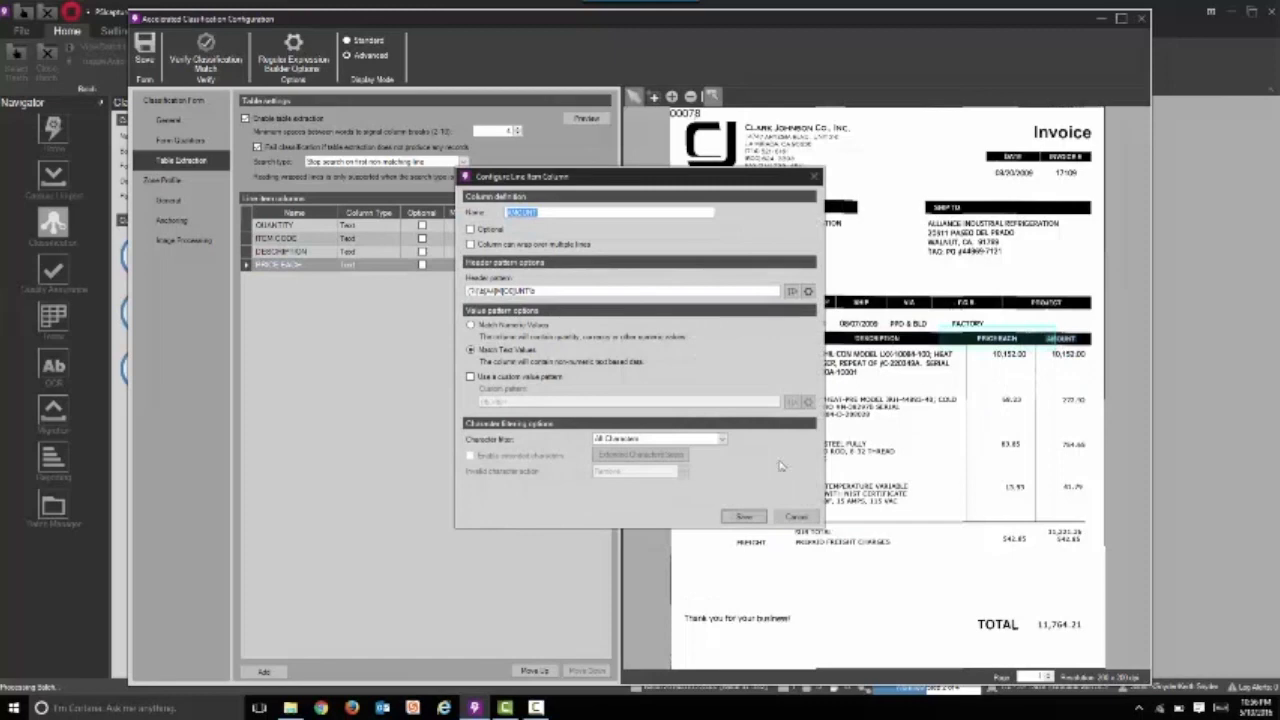
{"action": "left_click", "coordinate": [745, 517]}
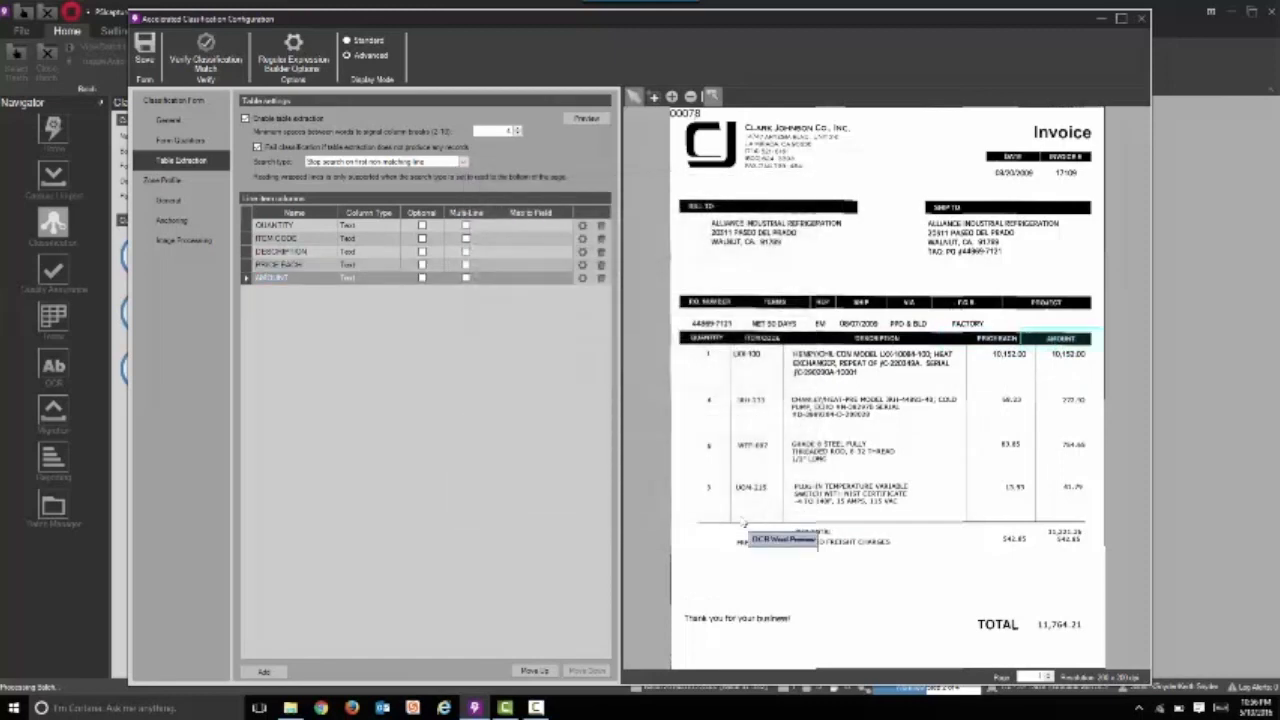
Set the column type of the QUANTITY, PRICE EACH and AMOUNT line item columns to Numeric.
{"action": "left_click", "coordinate": [359, 230]}
{"action": "left_click", "coordinate": [363, 238]}
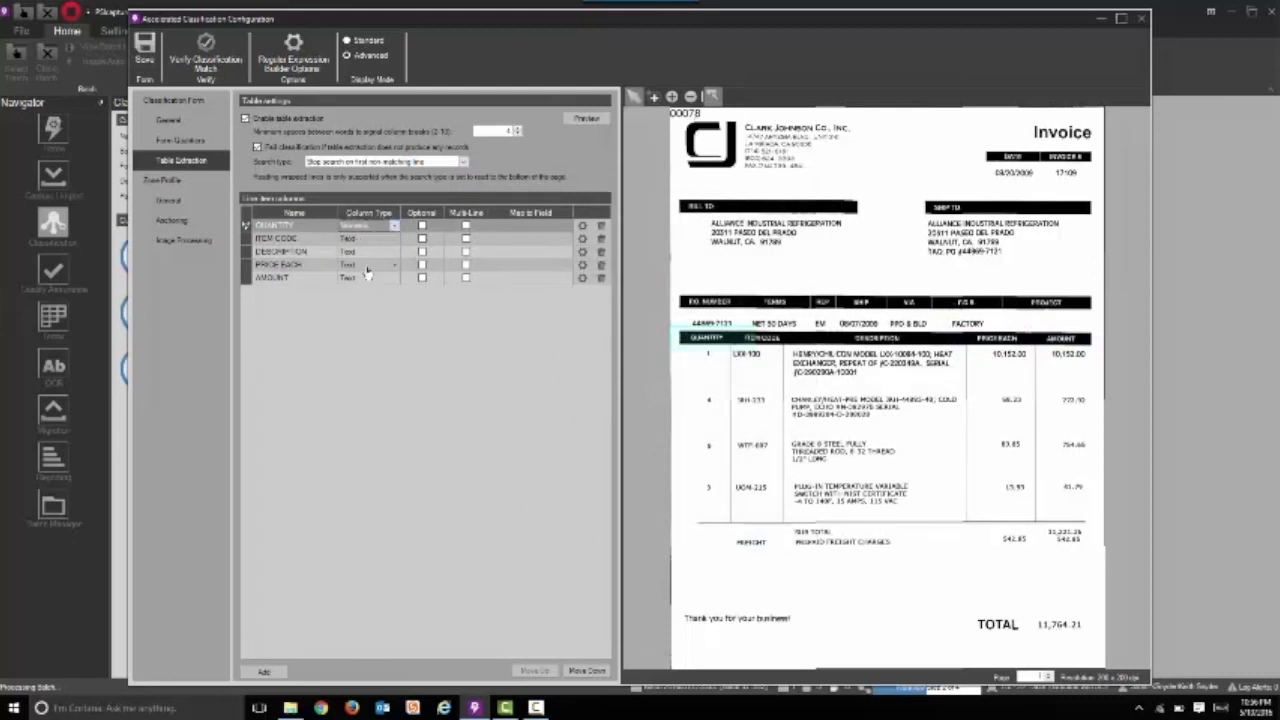
{"action": "left_click", "coordinate": [366, 265]}
{"action": "left_click", "coordinate": [367, 278]}
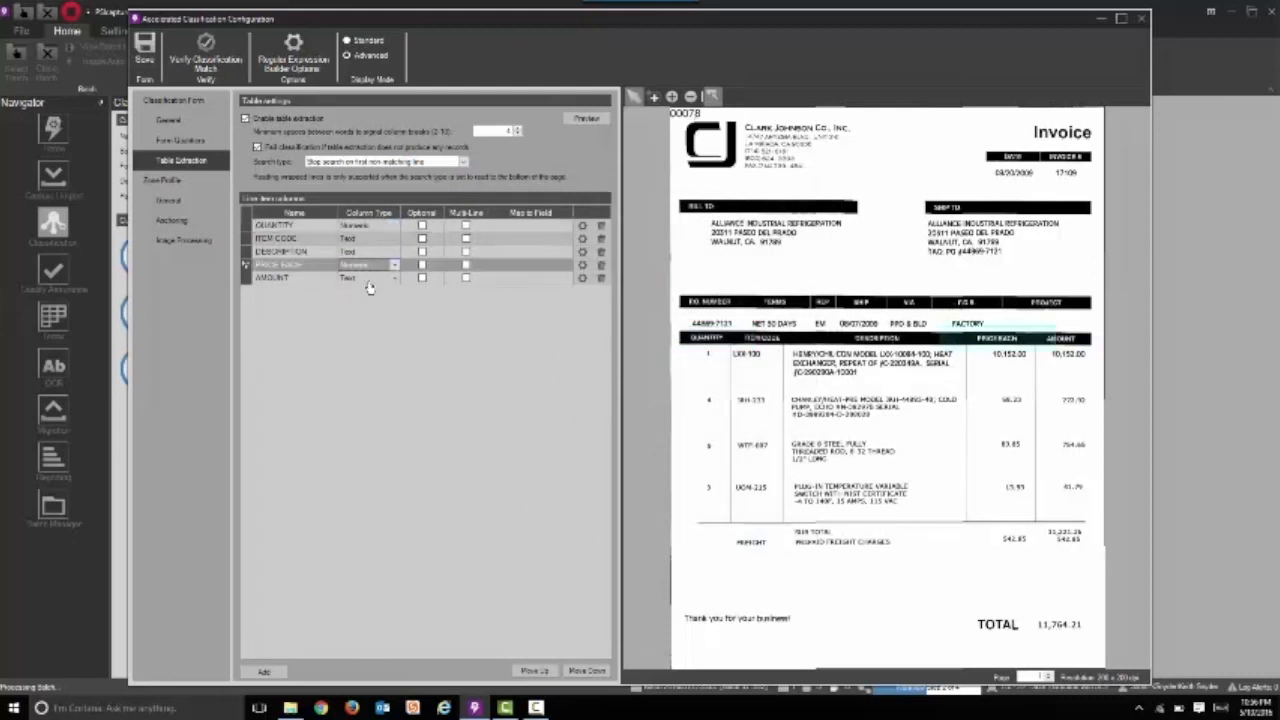
{"action": "left_click", "coordinate": [368, 279]}
{"action": "left_click", "coordinate": [369, 292]}
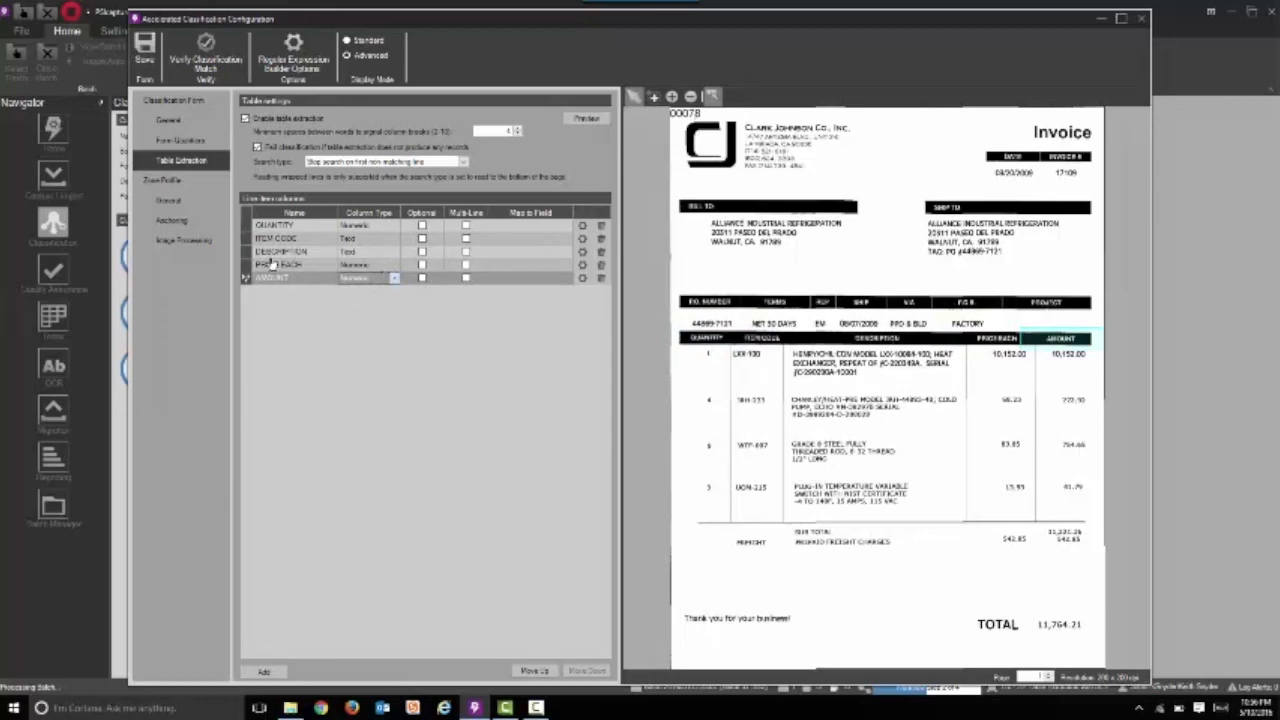
Make the DESCRIPTION column multi-line and map QUANTITY to the Quantity field and ITEM CODE to the Item field.
{"action": "left_click", "coordinate": [466, 252]}
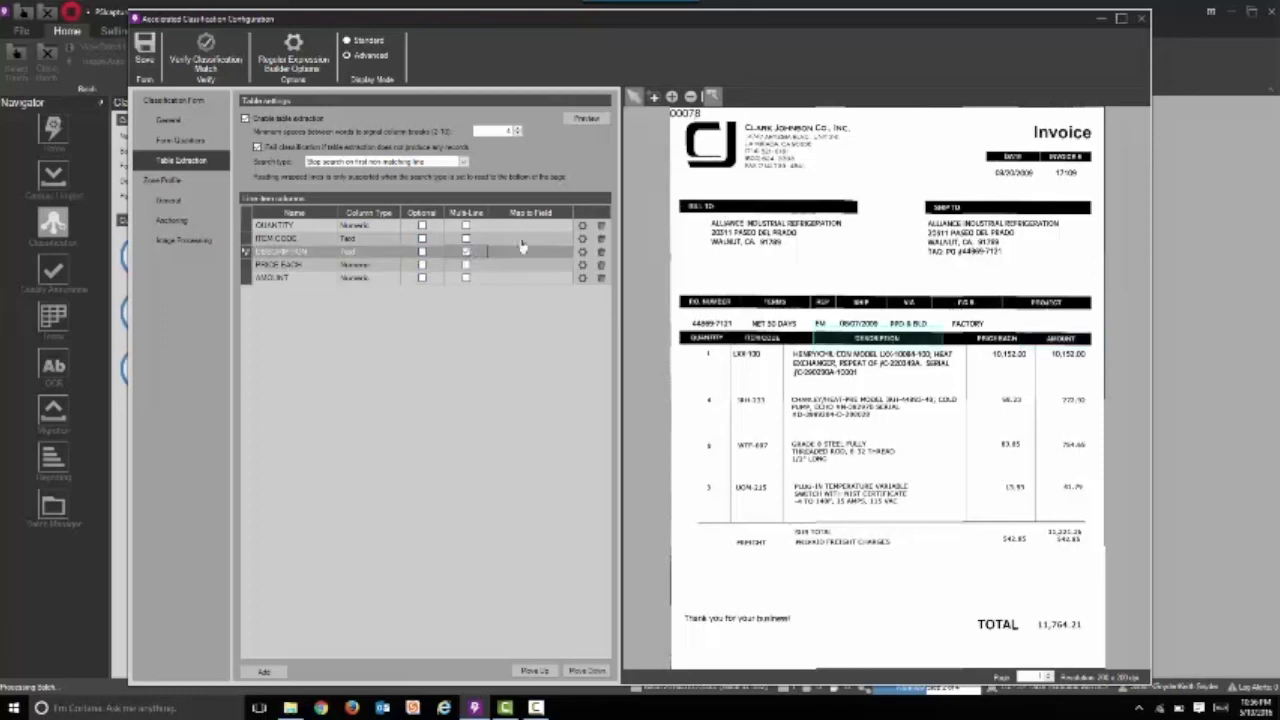
{"action": "left_click", "coordinate": [567, 226]}
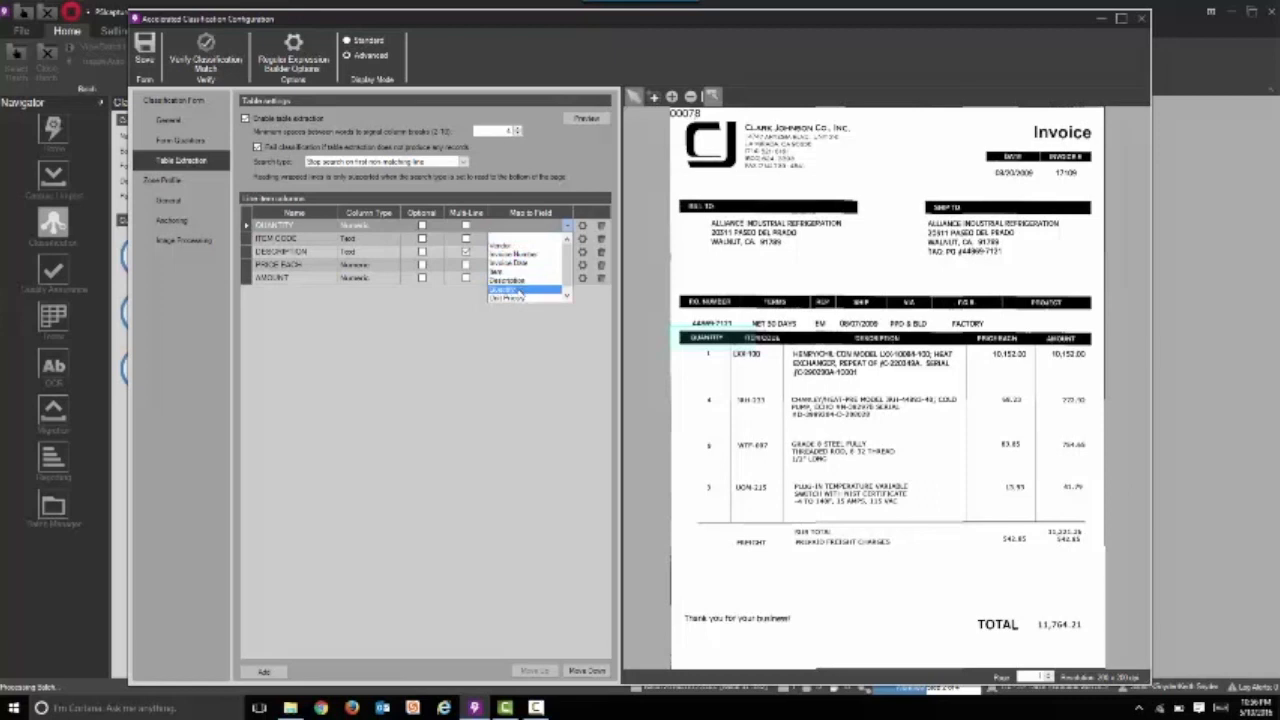
{"action": "left_click", "coordinate": [519, 290]}
{"action": "left_click", "coordinate": [536, 240]}
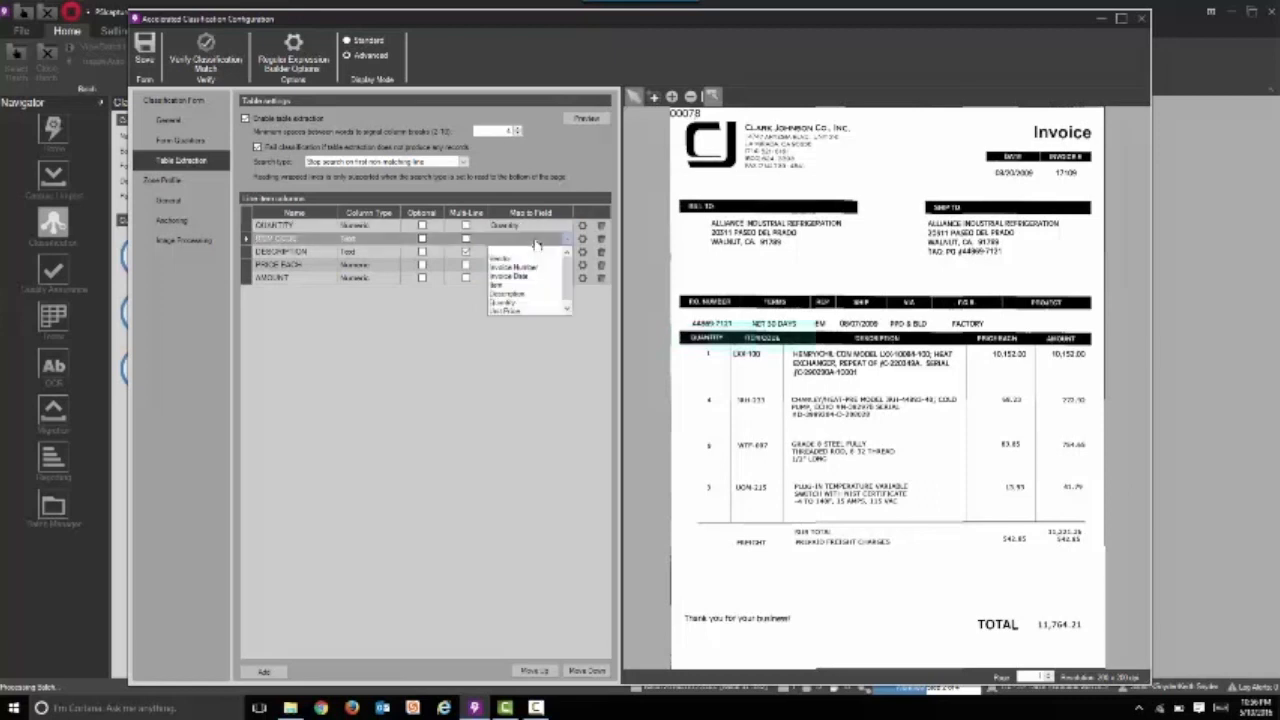
{"action": "left_click", "coordinate": [503, 286]}
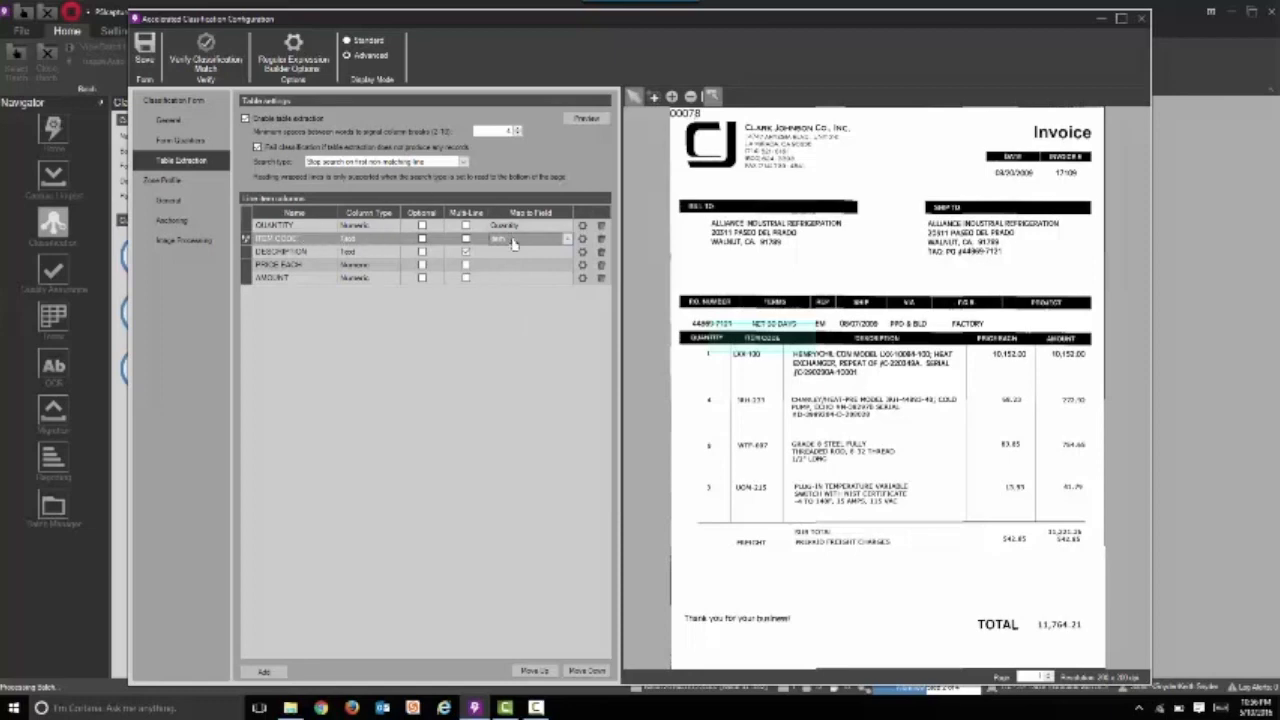
Map the DESCRIPTION column to the Description field, PRICE EACH to Unit Price and AMOUNT to Ext Price.
{"action": "left_click", "coordinate": [566, 253]}
{"action": "left_click", "coordinate": [566, 254]}
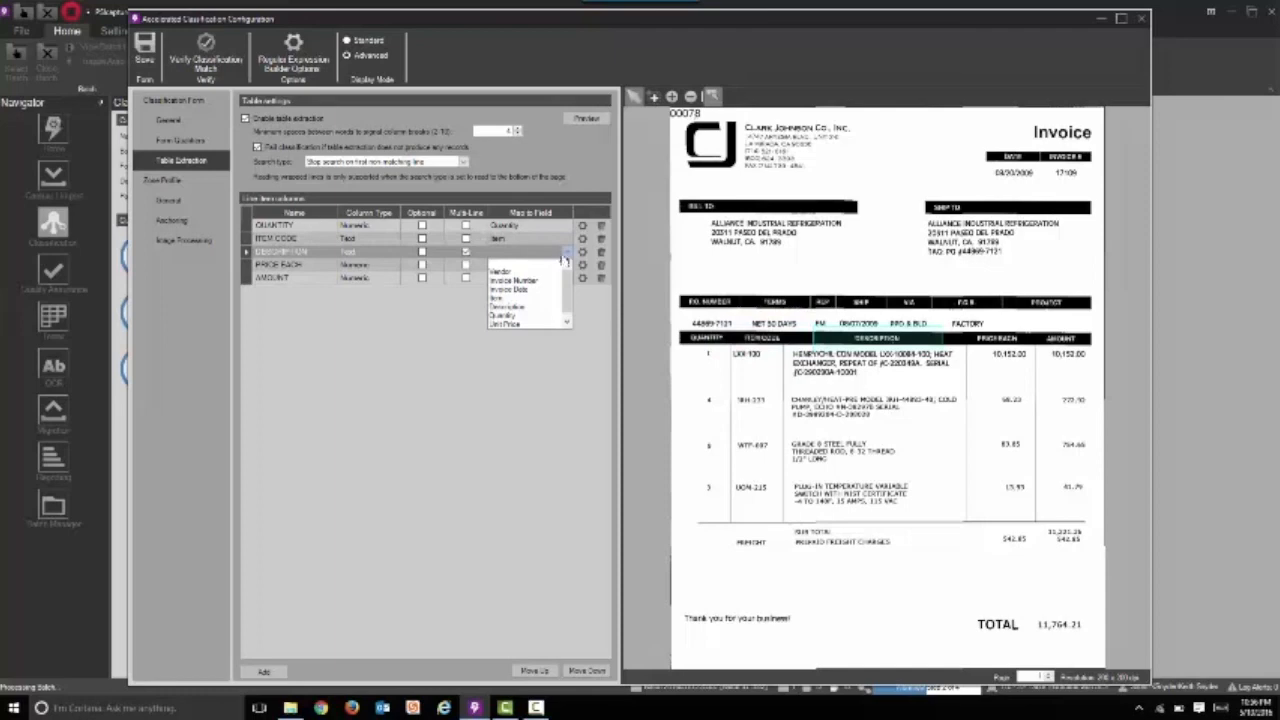
{"action": "left_click", "coordinate": [526, 308]}
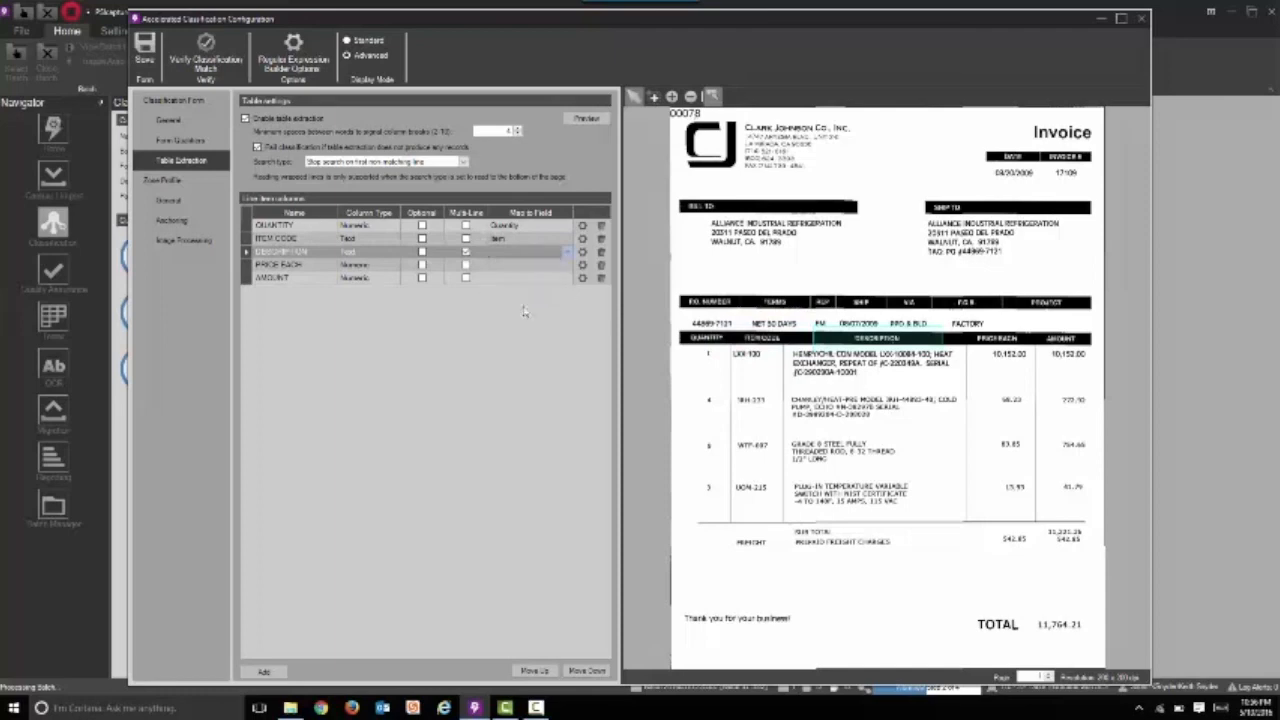
{"action": "left_click", "coordinate": [566, 265]}
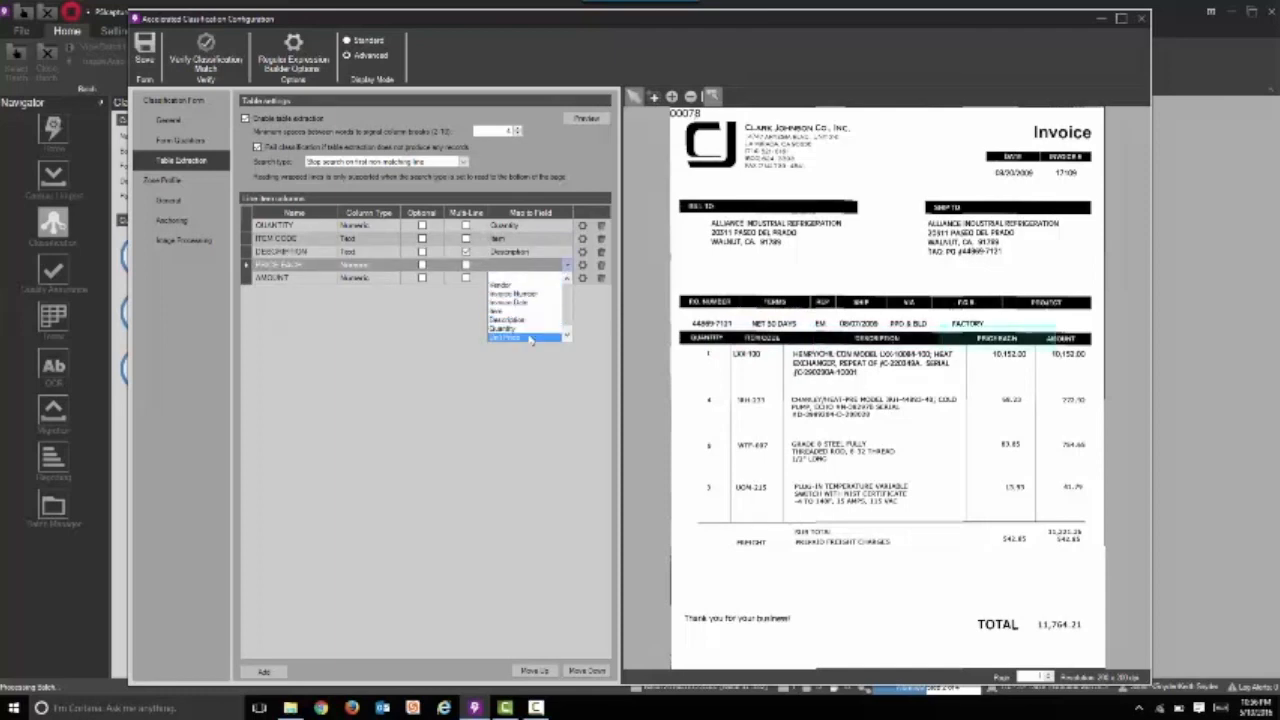
{"action": "left_click", "coordinate": [532, 340]}
{"action": "left_click", "coordinate": [548, 278]}
{"action": "left_click", "coordinate": [565, 278]}
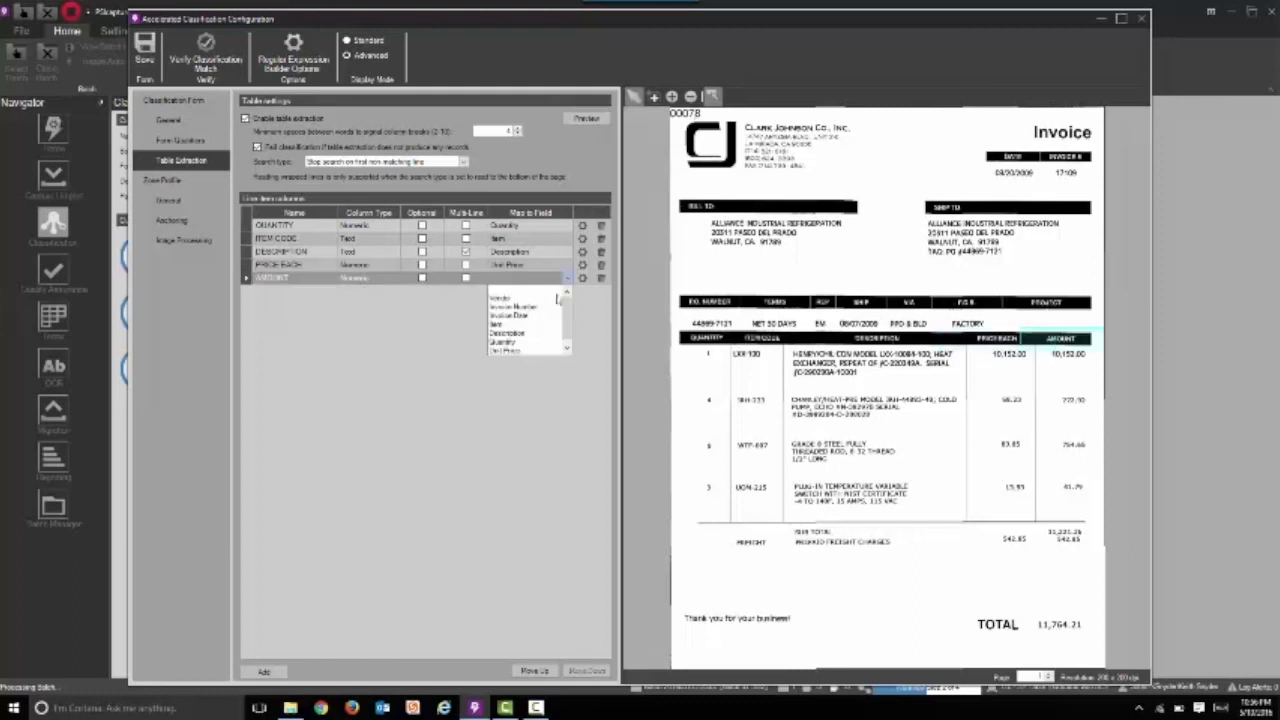
{"action": "left_click_drag", "start_coordinate": [567, 318], "coordinate": [567, 330]}
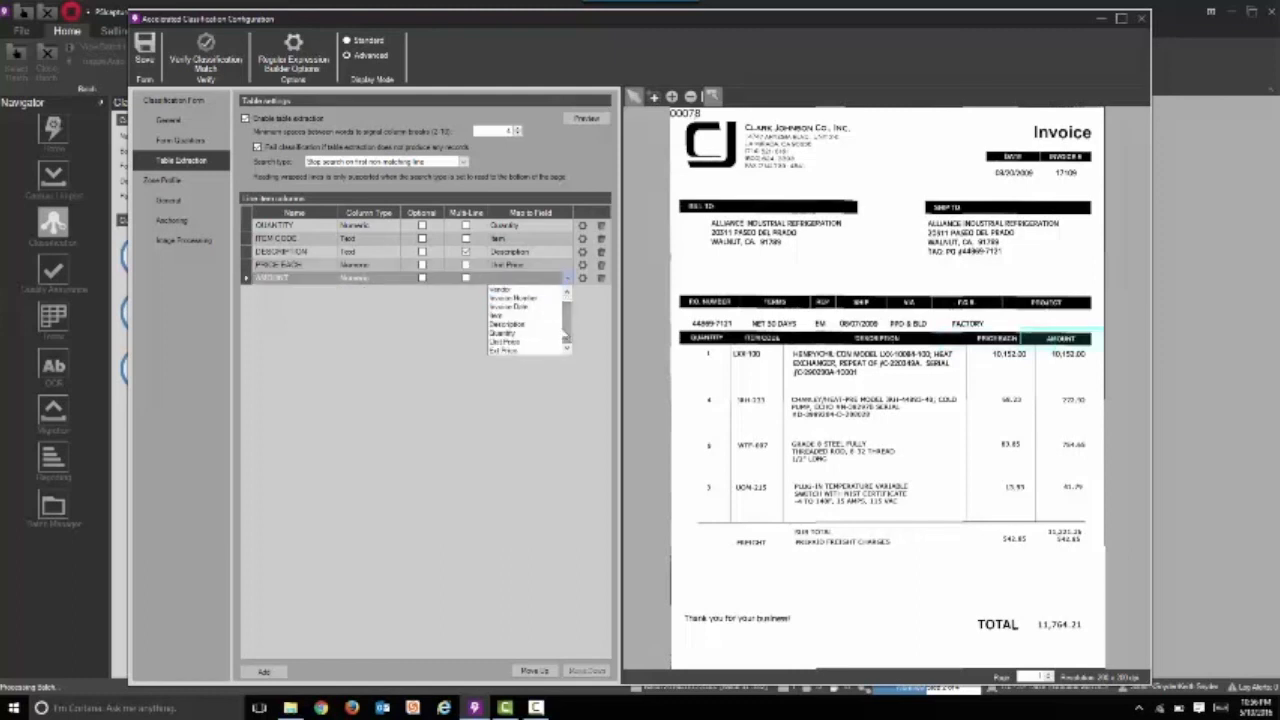
{"action": "left_click", "coordinate": [516, 351]}
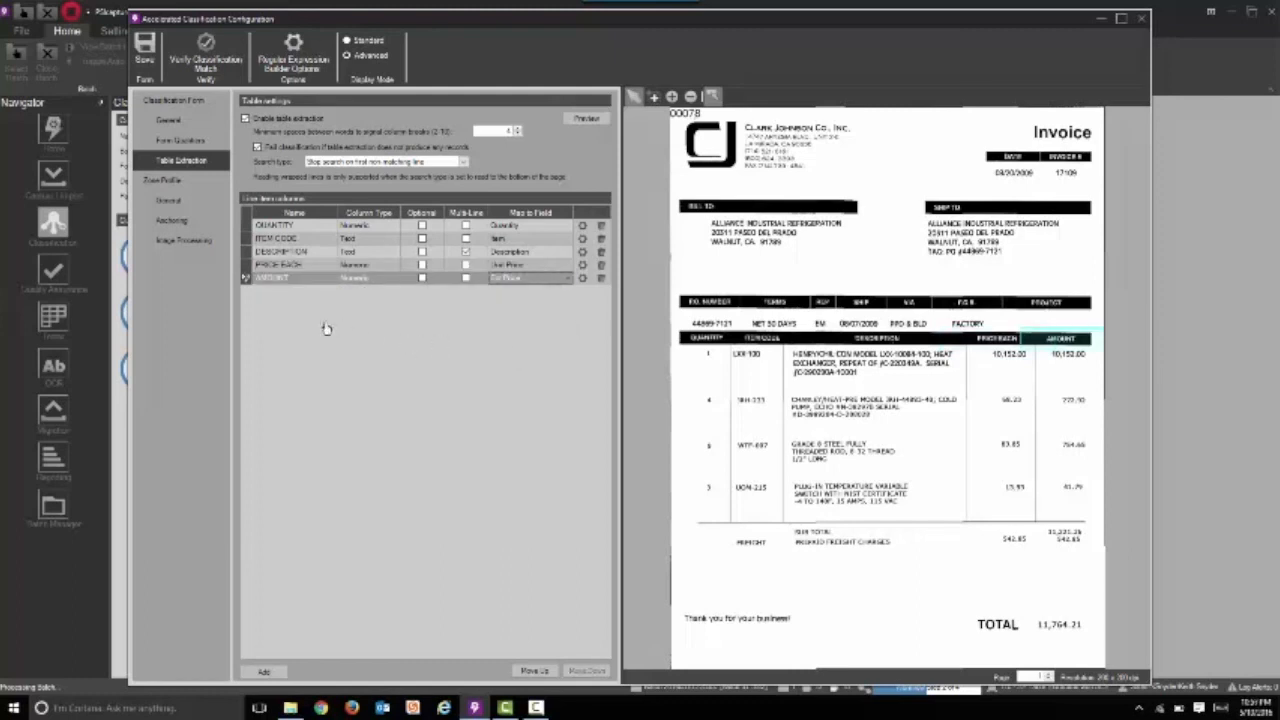
Preview the line item extraction and check each extracted row against its highlighted area on the invoice.
{"action": "left_click", "coordinate": [588, 118]}
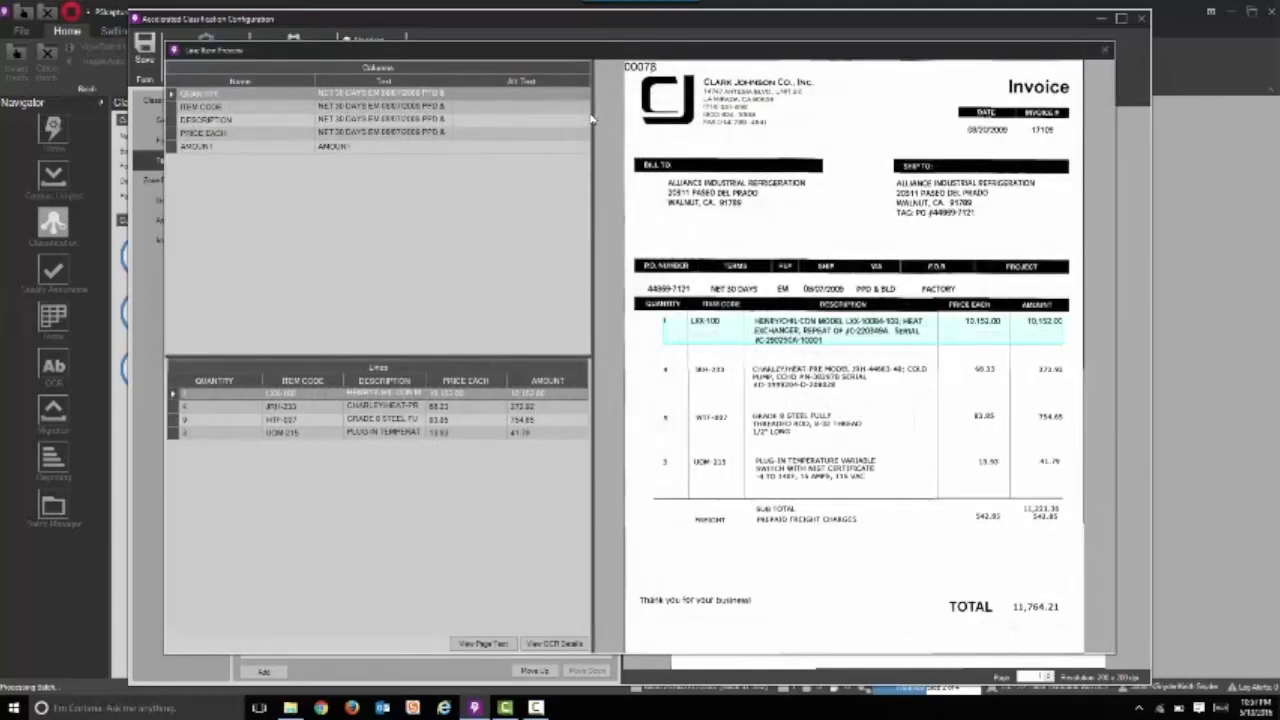
{"action": "left_click", "coordinate": [174, 407]}
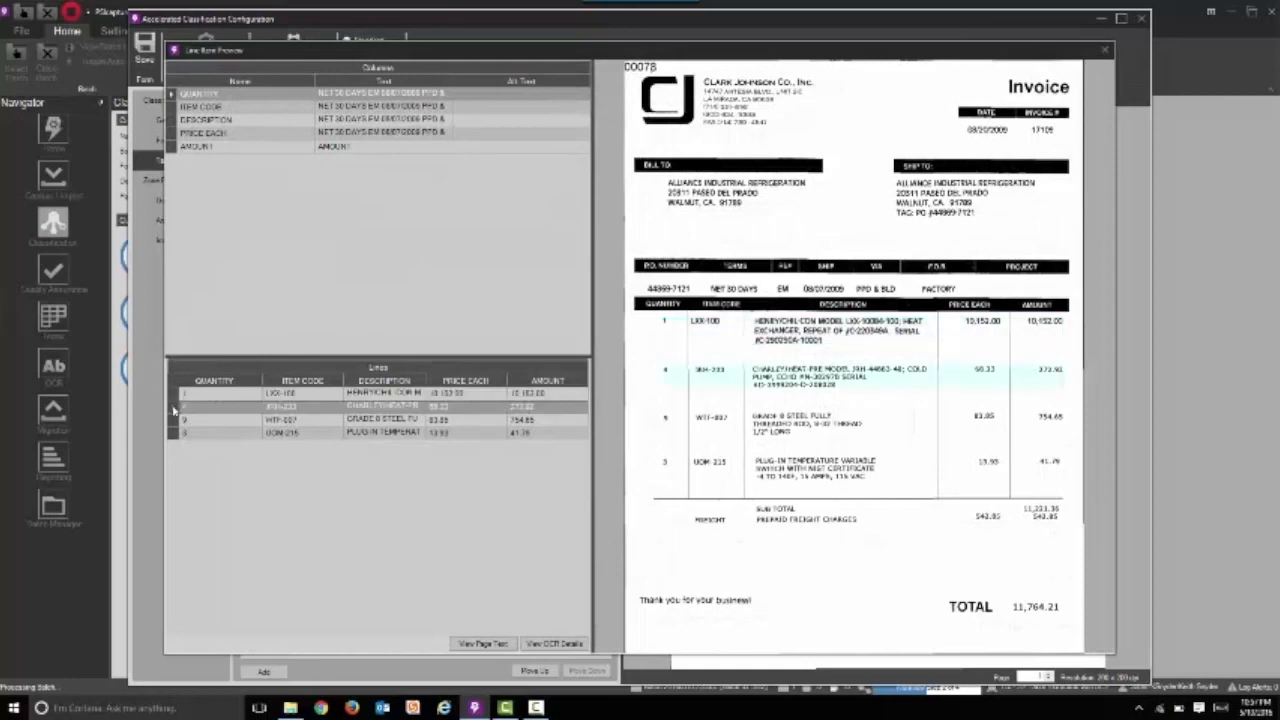
{"action": "left_click", "coordinate": [174, 420]}
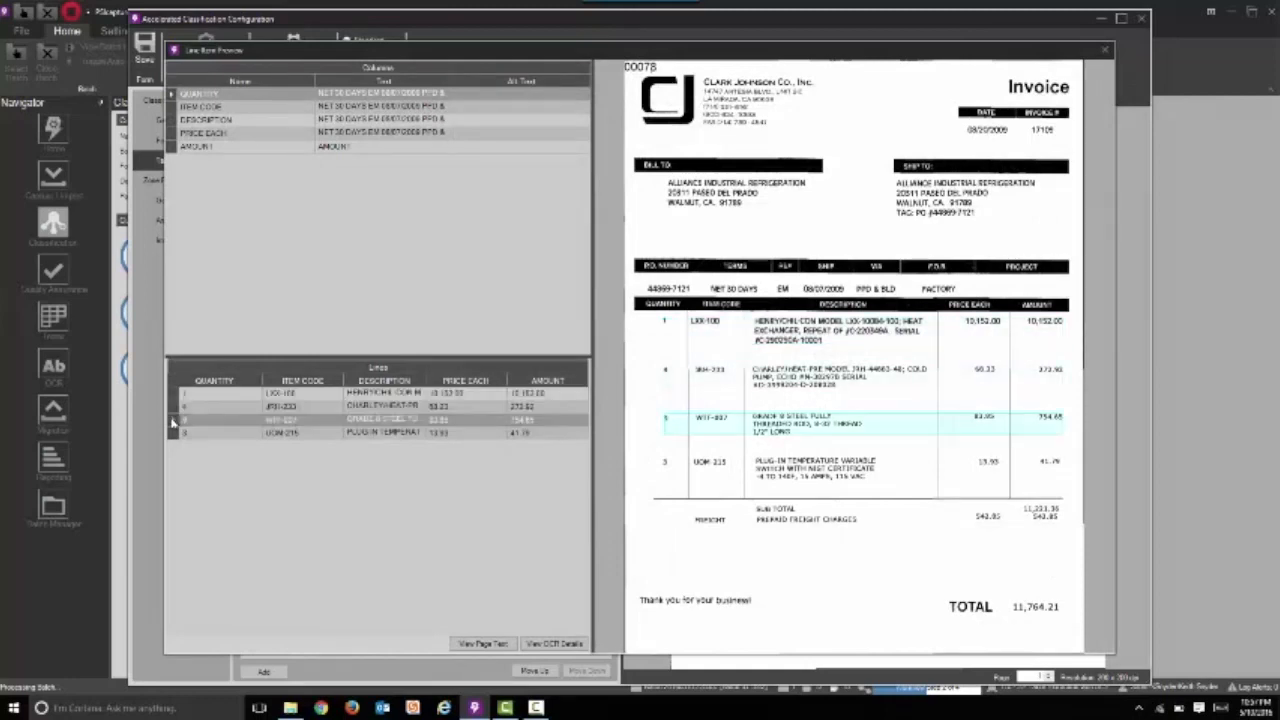
{"action": "left_click", "coordinate": [174, 433]}
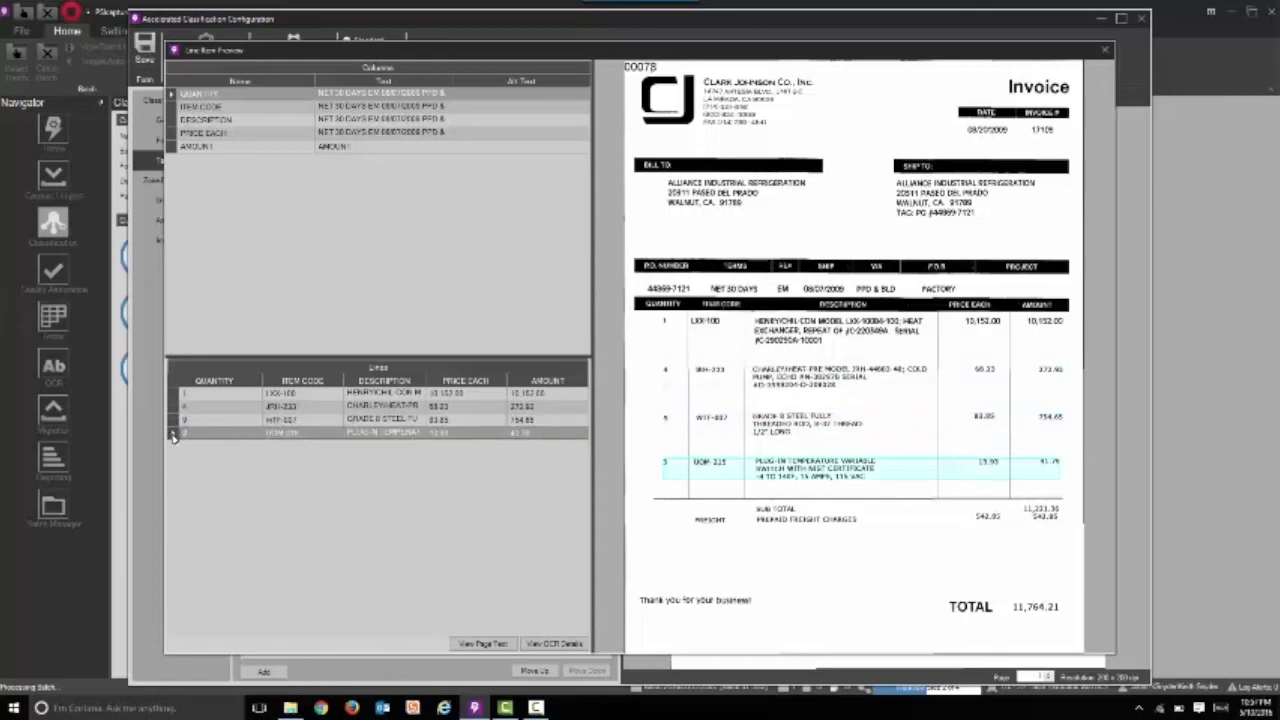
{"action": "left_click", "coordinate": [1104, 51]}
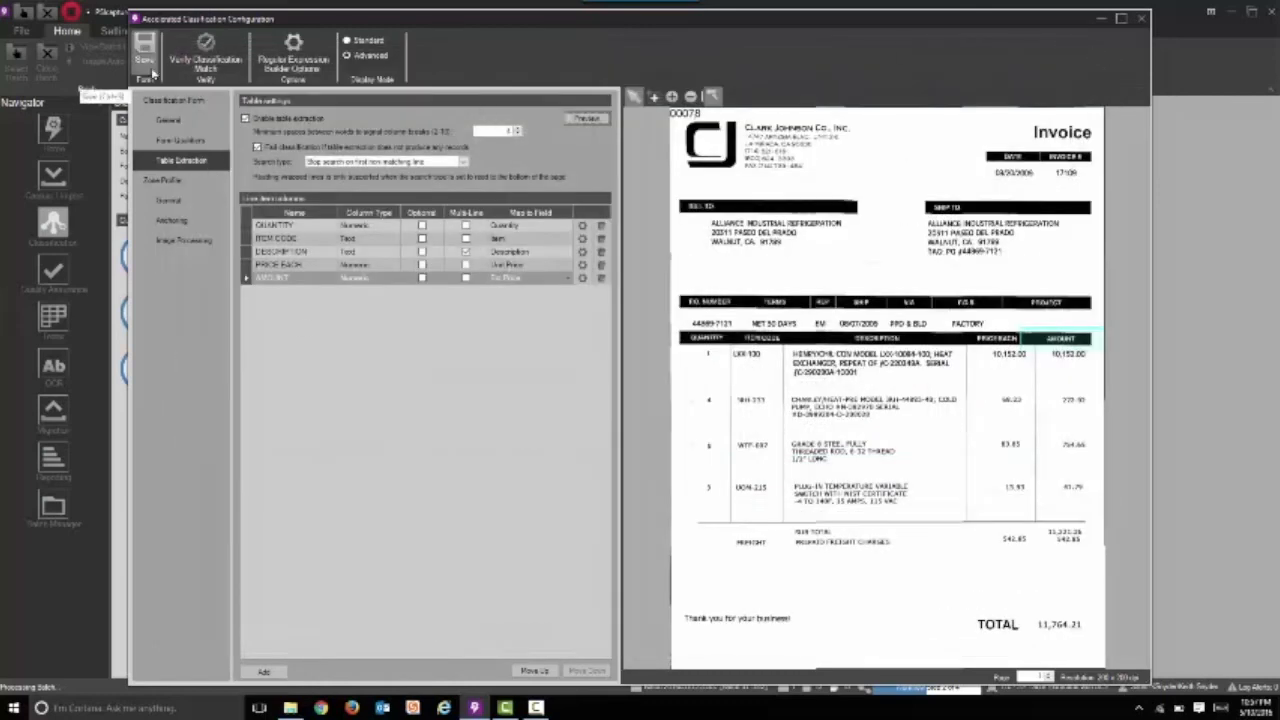
{"action": "left_click", "coordinate": [150, 56]}
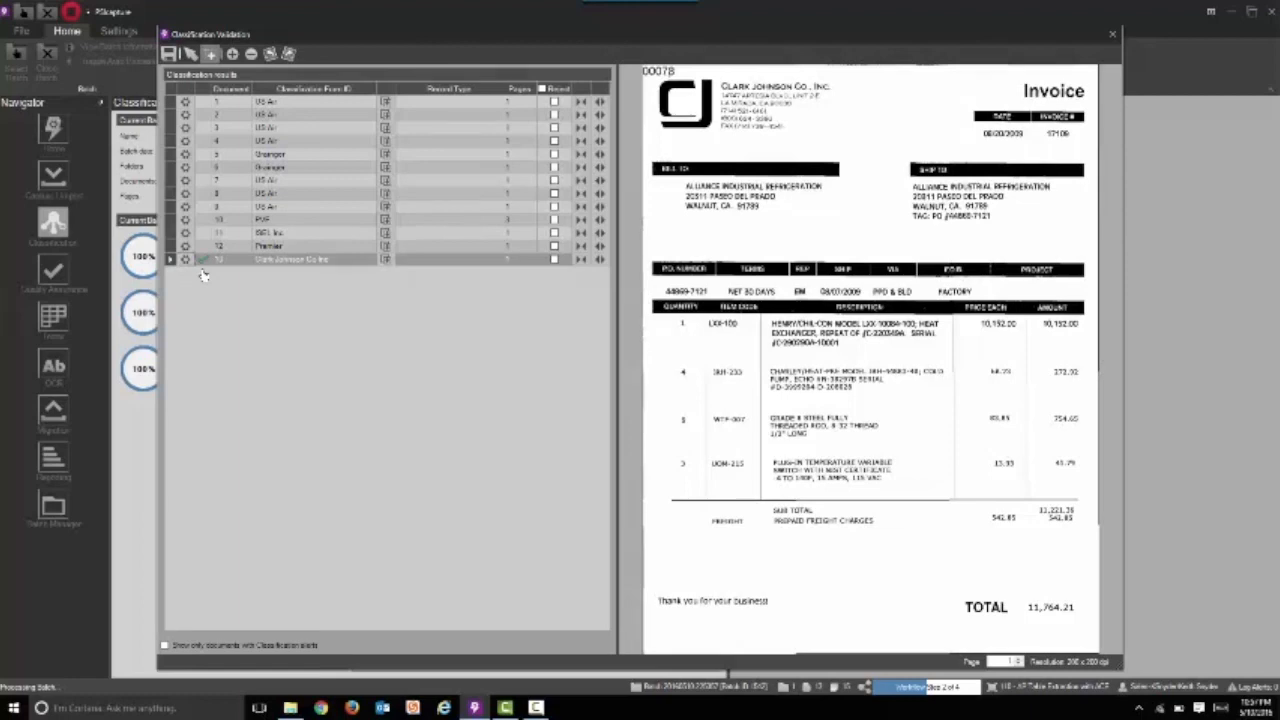
{"action": "left_click", "coordinate": [555, 260]}
{"action": "left_click", "coordinate": [554, 260]}
{"action": "left_click", "coordinate": [170, 56]}
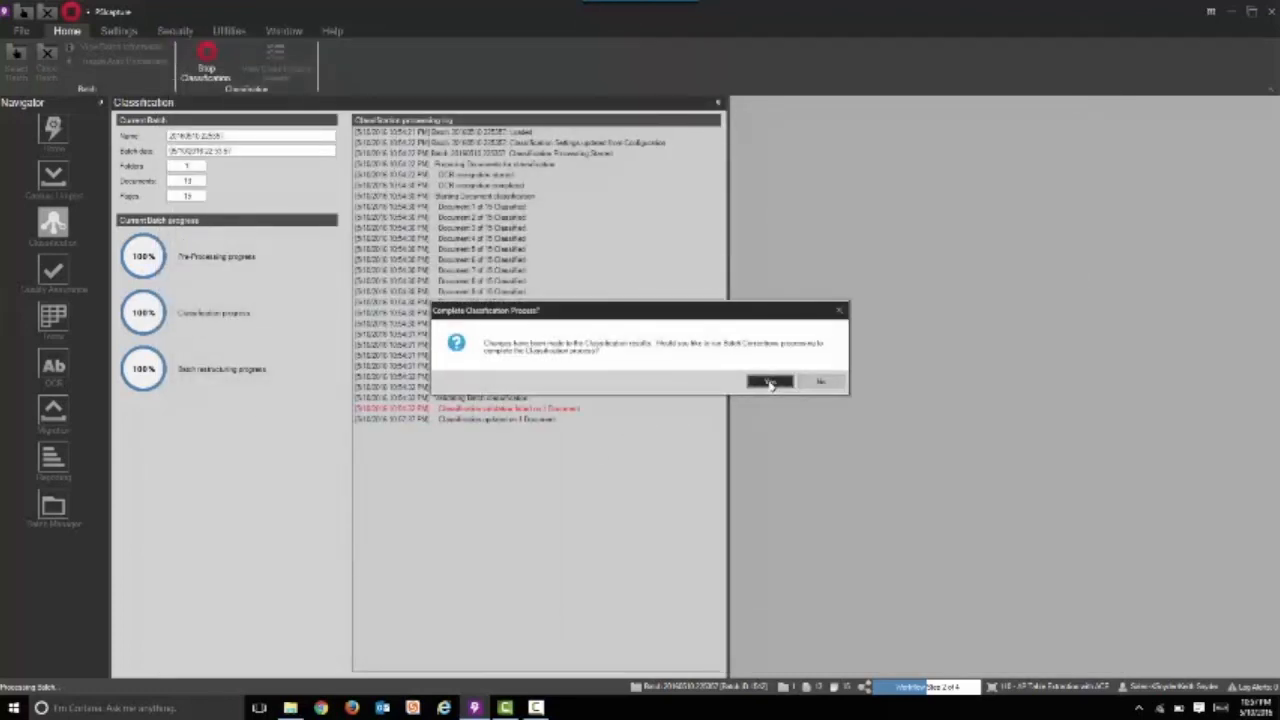
{"action": "left_click", "coordinate": [770, 383]}
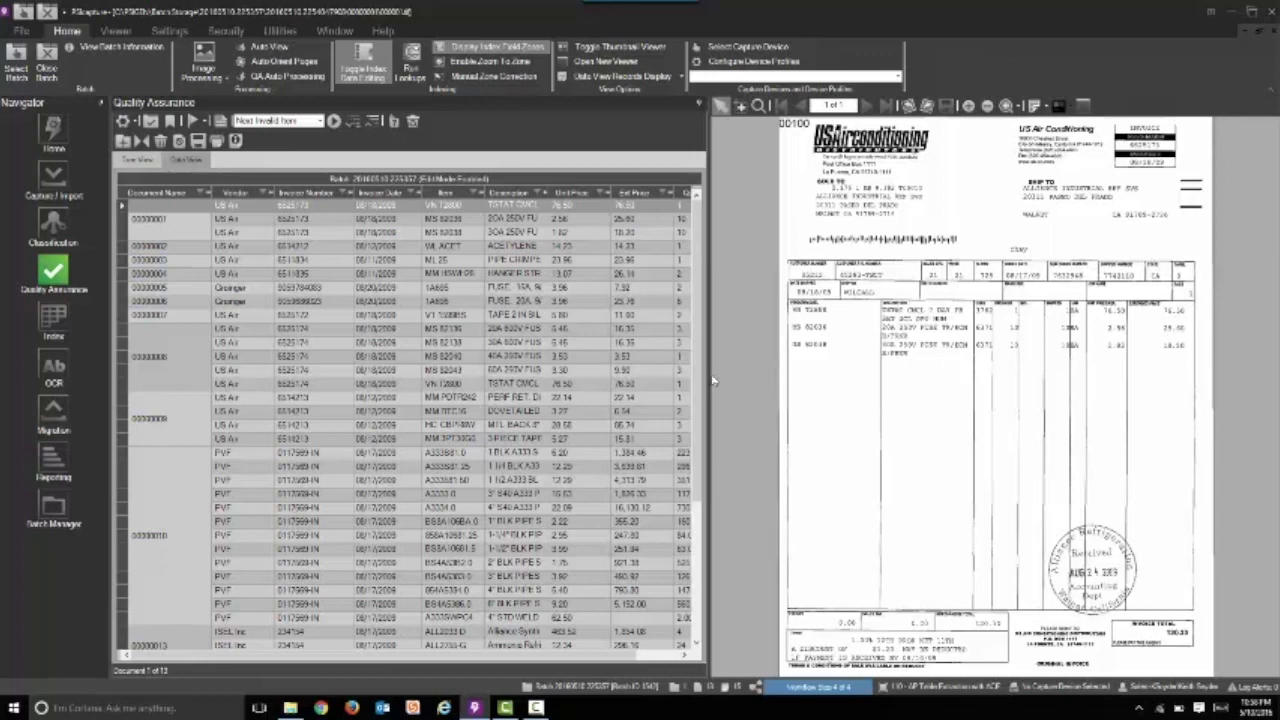
Widen the Quality Assurance data table to show the Quantity column and check US Air and PVF values against their invoices.
{"action": "left_click_drag", "start_coordinate": [709, 375], "coordinate": [777, 375]}
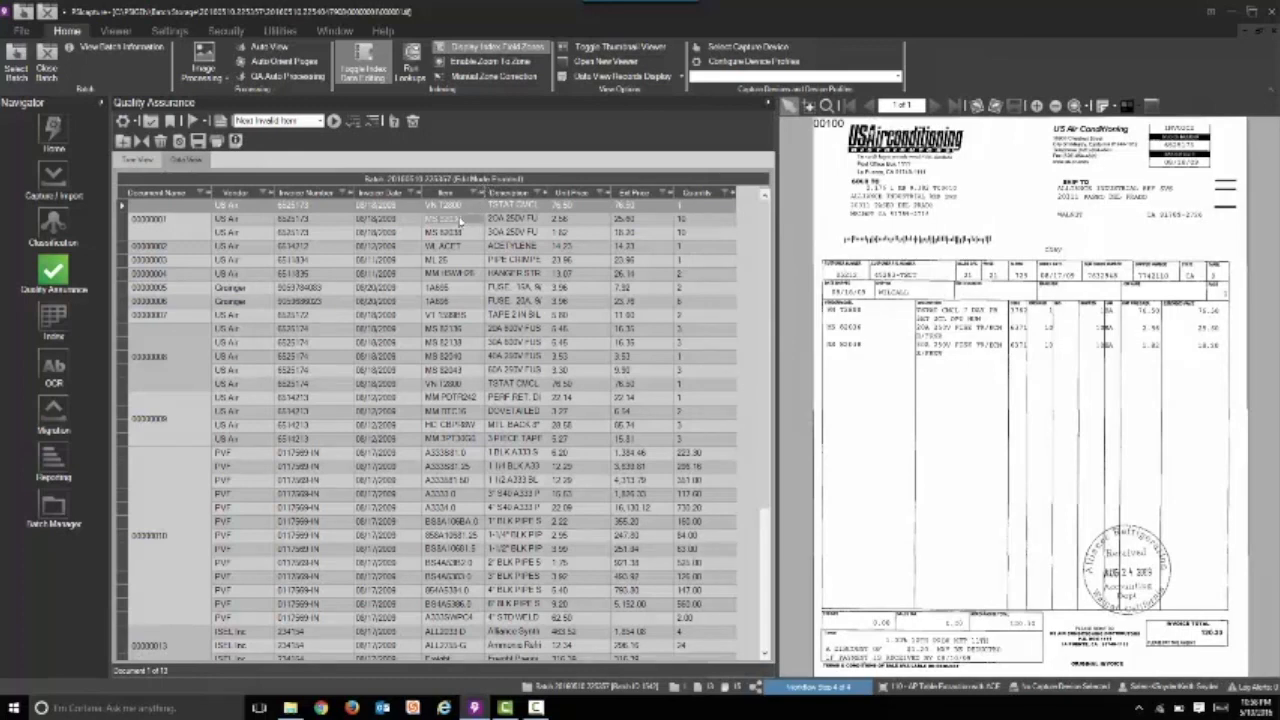
{"action": "left_click", "coordinate": [460, 220]}
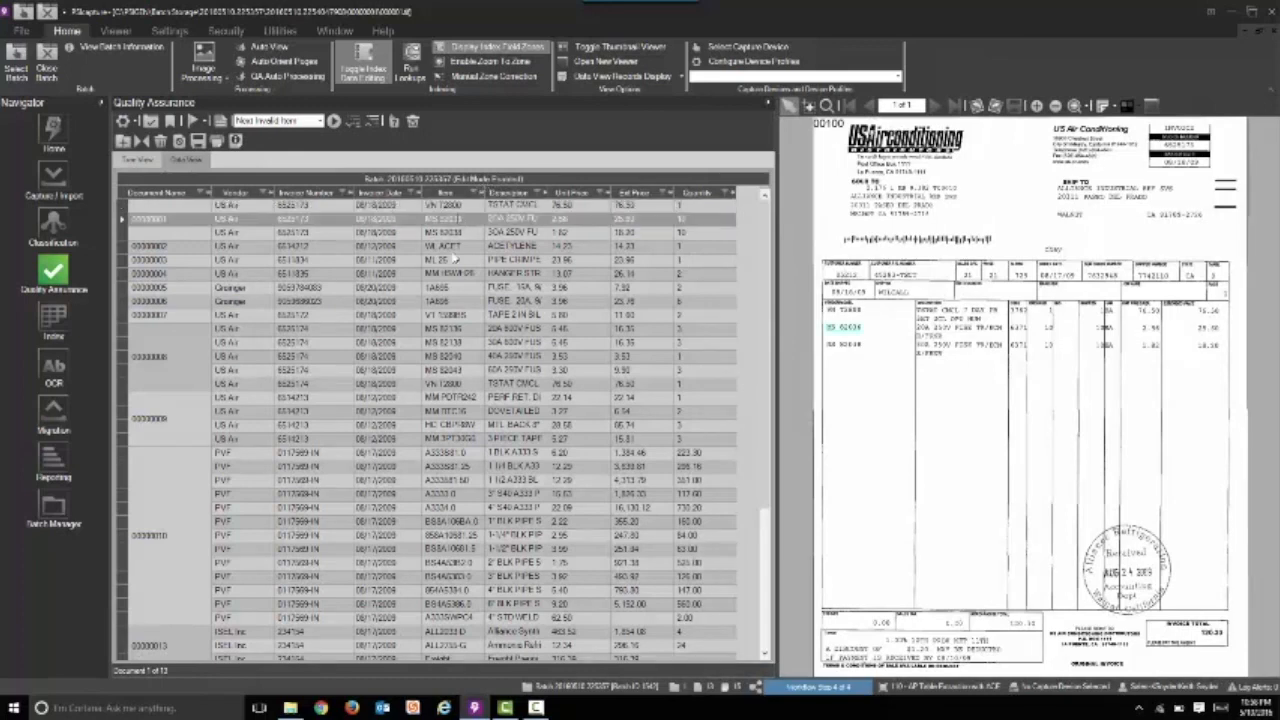
{"action": "left_click", "coordinate": [387, 276]}
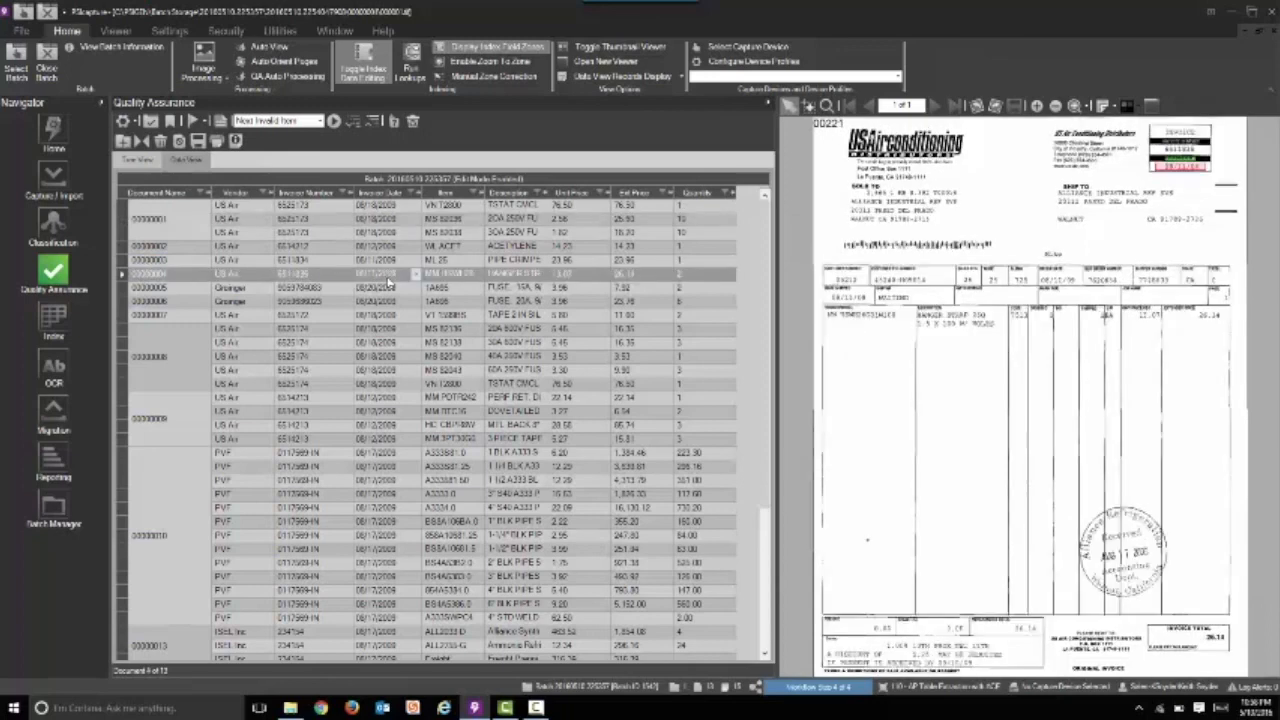
{"action": "left_click", "coordinate": [526, 330]}
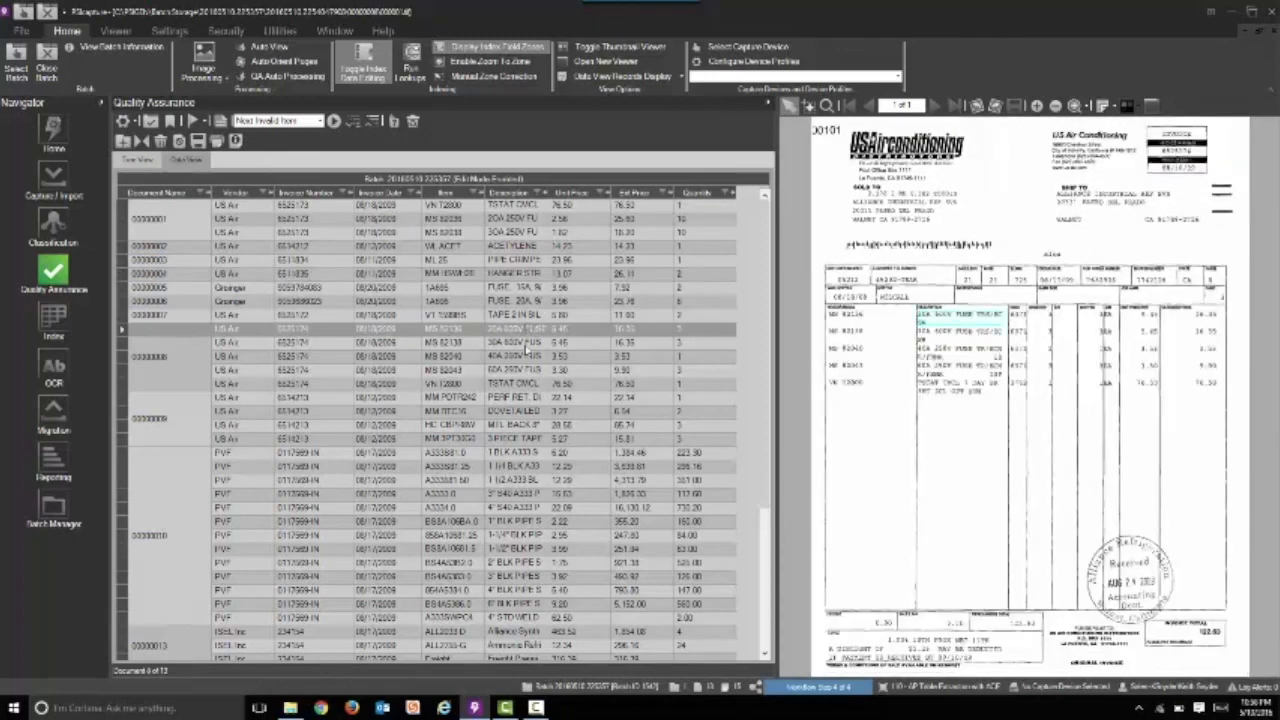
{"action": "left_click", "coordinate": [525, 369]}
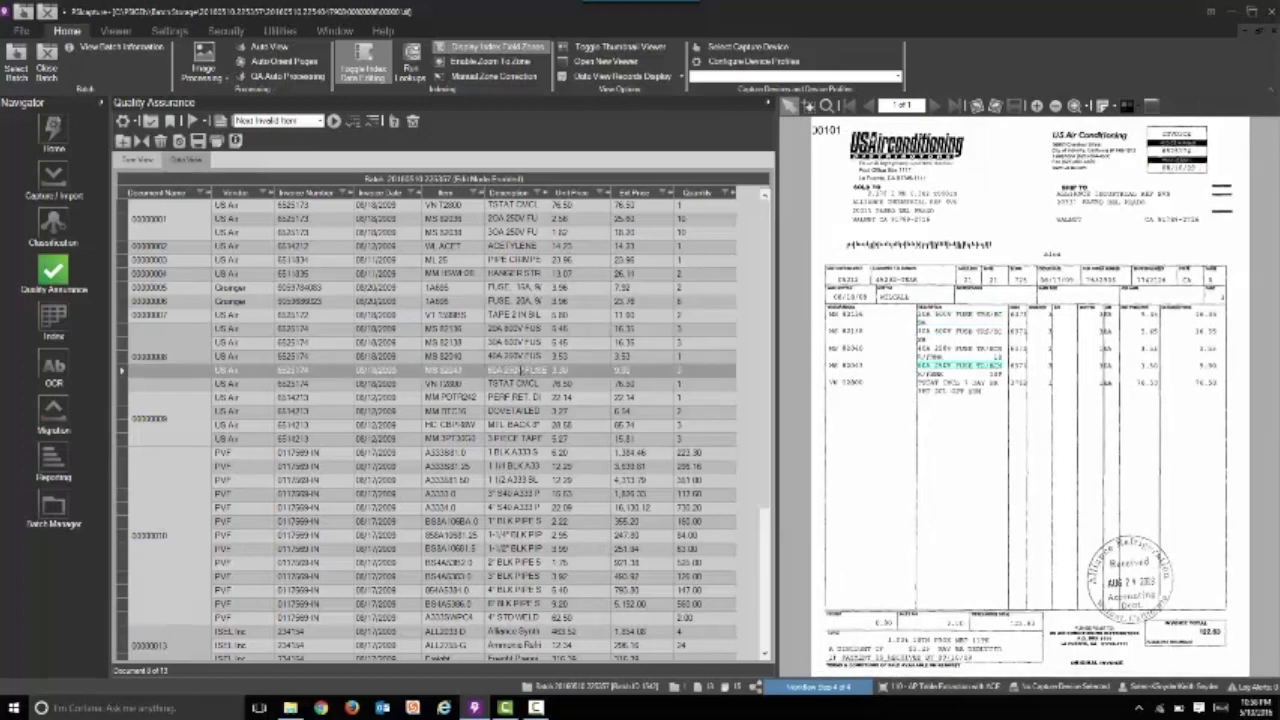
{"action": "left_click", "coordinate": [310, 455]}
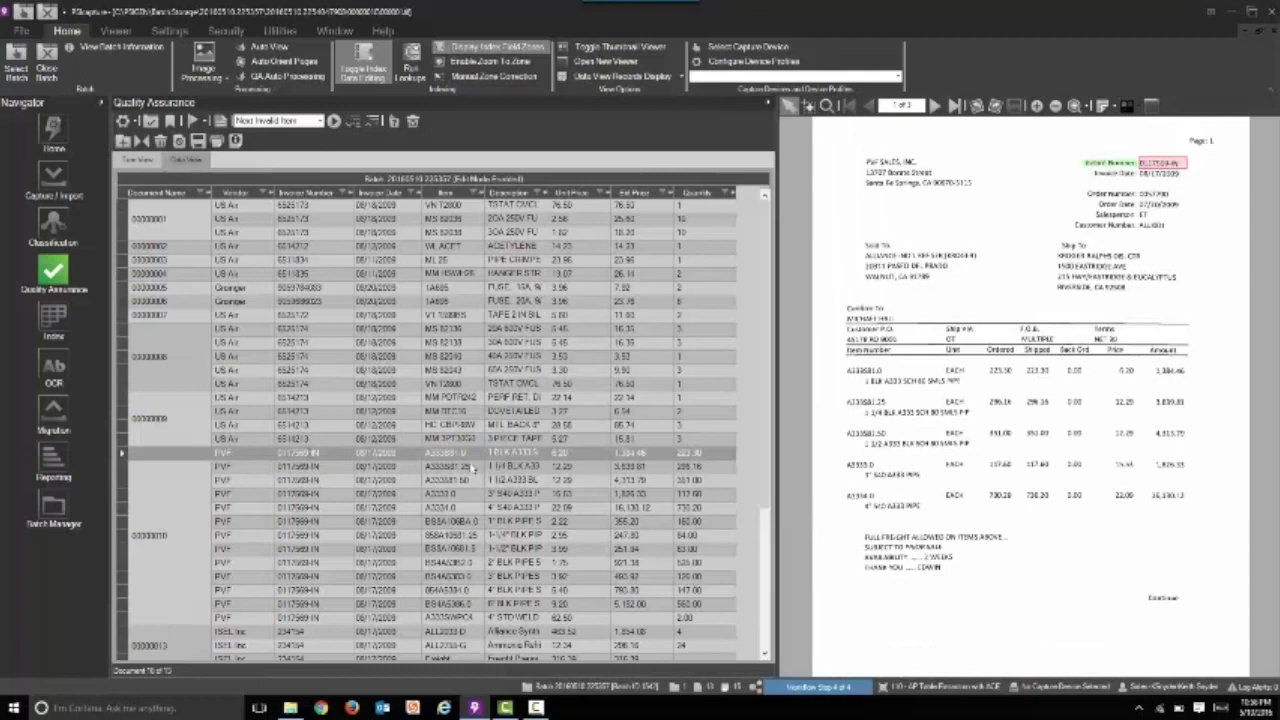
{"action": "left_click", "coordinate": [515, 480]}
{"action": "scroll", "coordinate": [438, 597], "scroll_direction": "down", "scroll_amount": 4}
{"action": "left_click", "coordinate": [438, 592]}
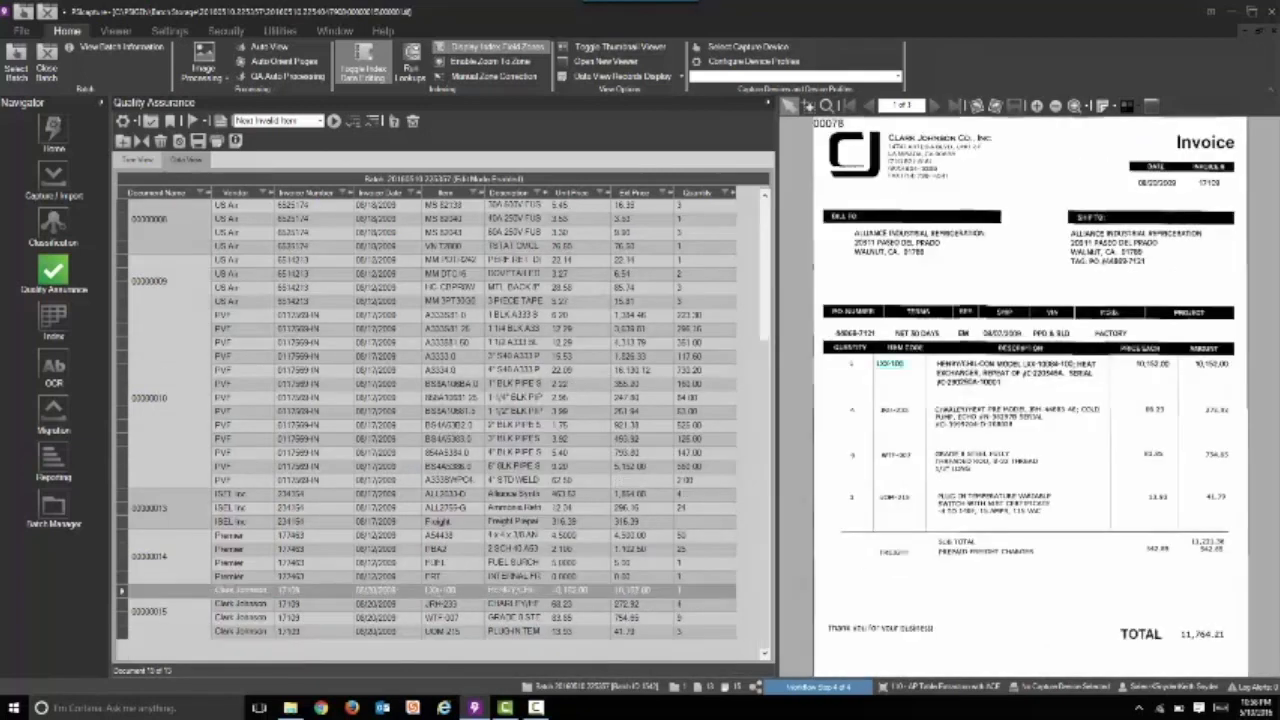
{"action": "left_click", "coordinate": [517, 606]}
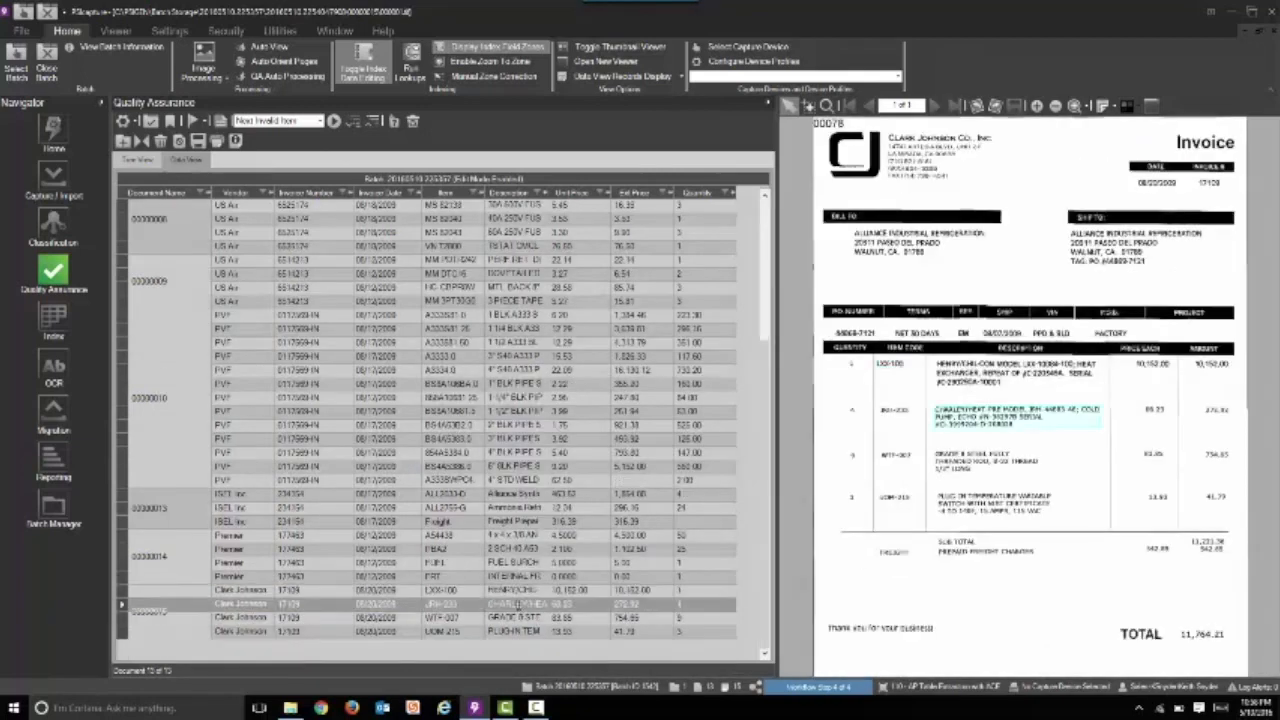
{"action": "left_click", "coordinate": [632, 619]}
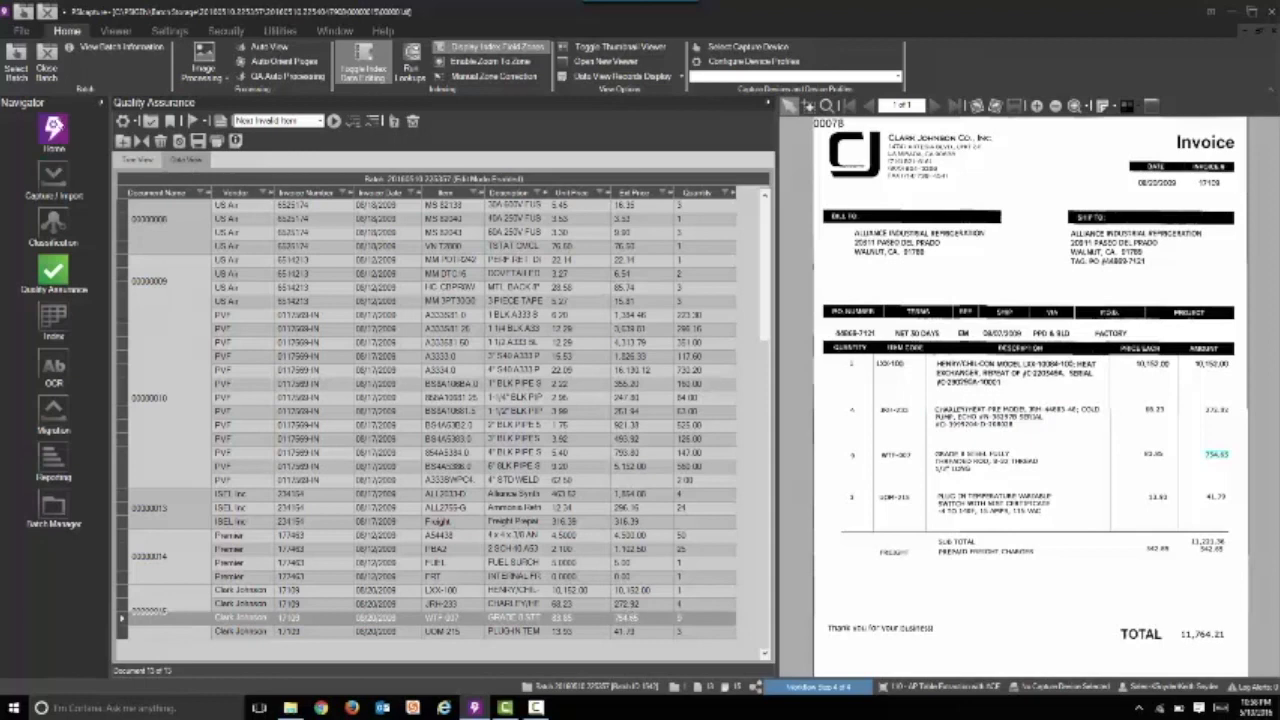
Close the batch from Quality Assurance without selecting another batch.
{"action": "left_click", "coordinate": [47, 60]}
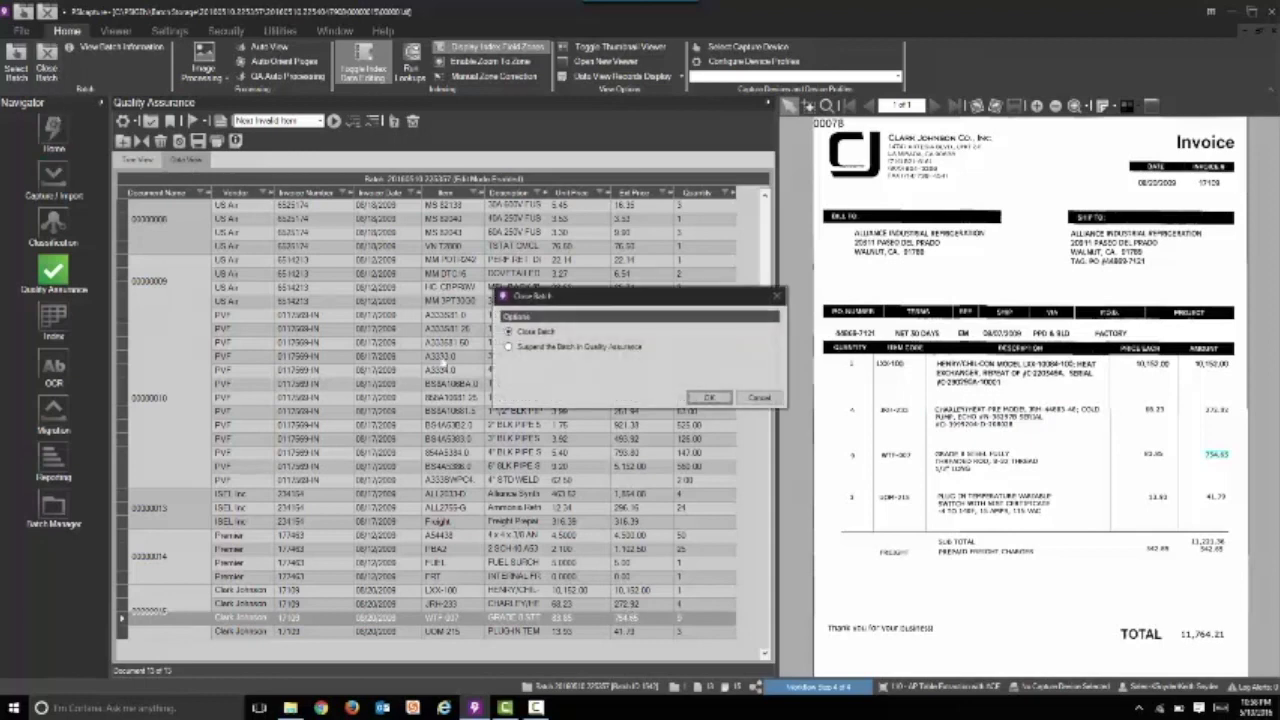
{"action": "left_click", "coordinate": [700, 398]}
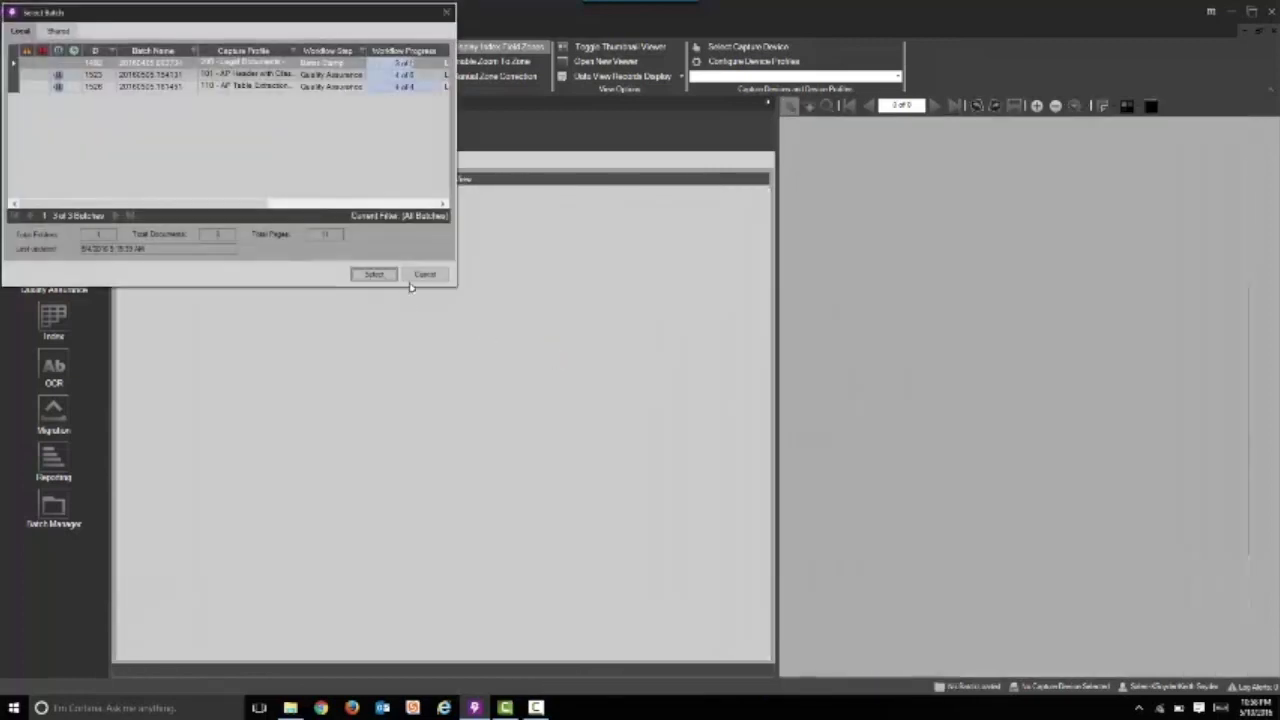
{"action": "left_click", "coordinate": [424, 274]}
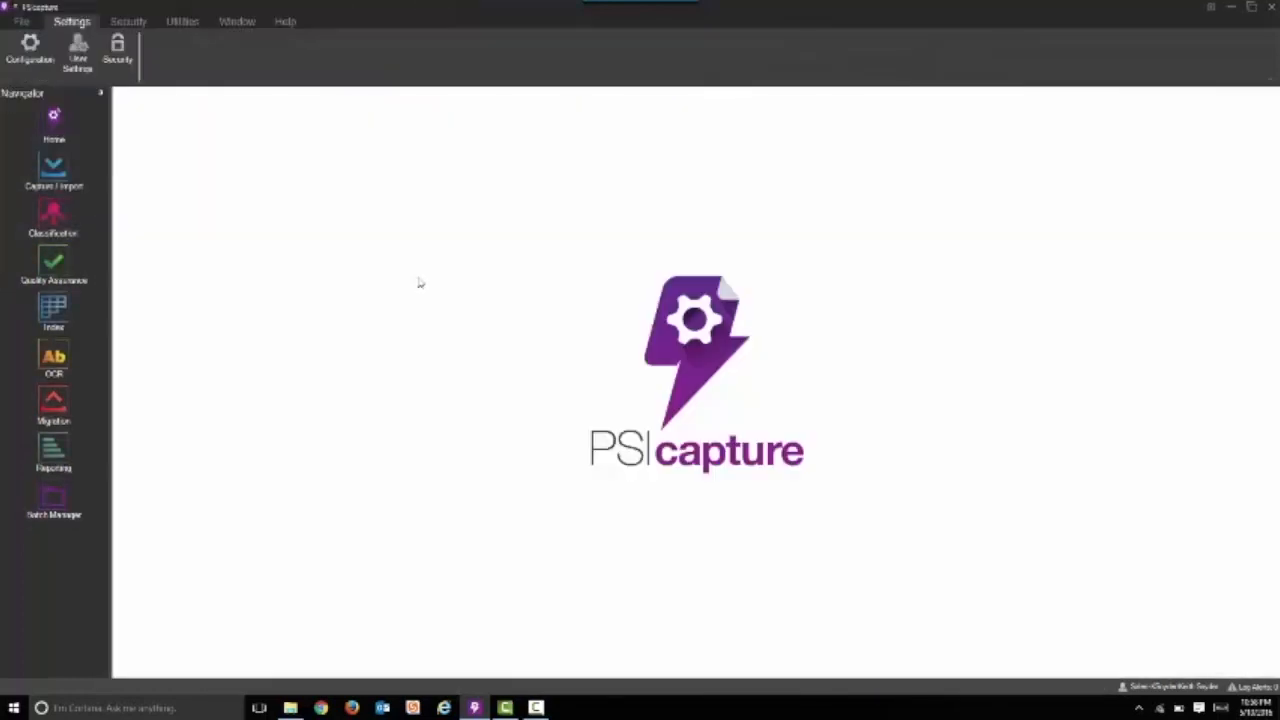